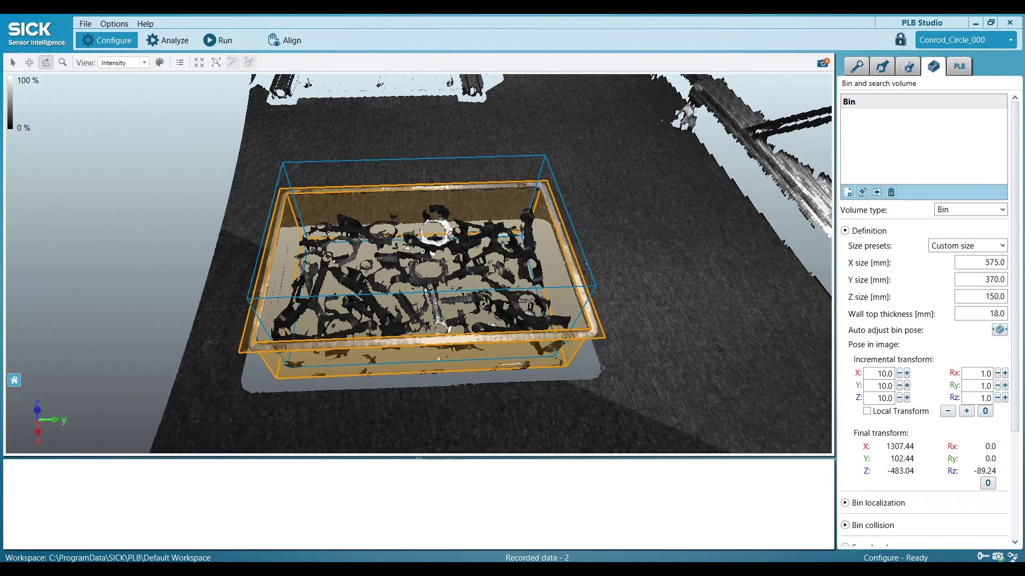
- Show the robot communication settings and select the FanucRobotInterface_CSV 2.0.0.cfg command template path
left_click(959, 67)
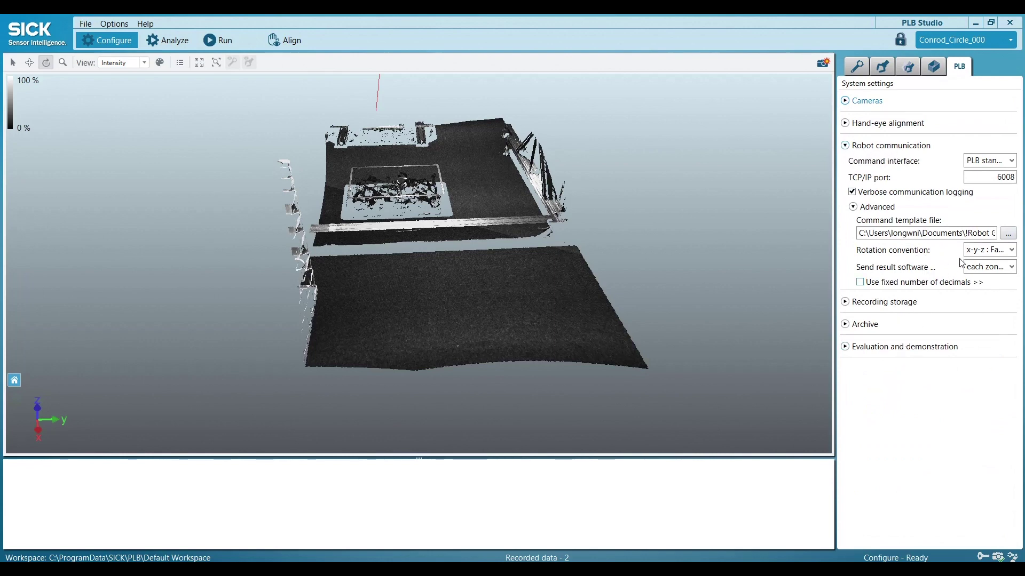
left_click_drag(864, 236, 970, 238)
key("End")
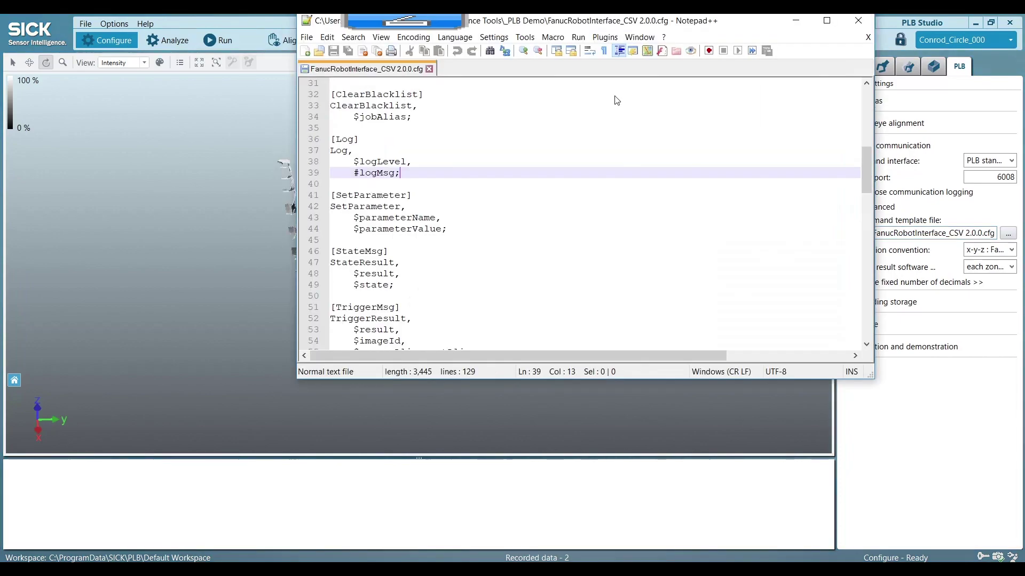
- Maximize the Notepad++ template window and scroll back to line 1
left_click_drag(802, 19, 763, 103)
left_click(780, 103)
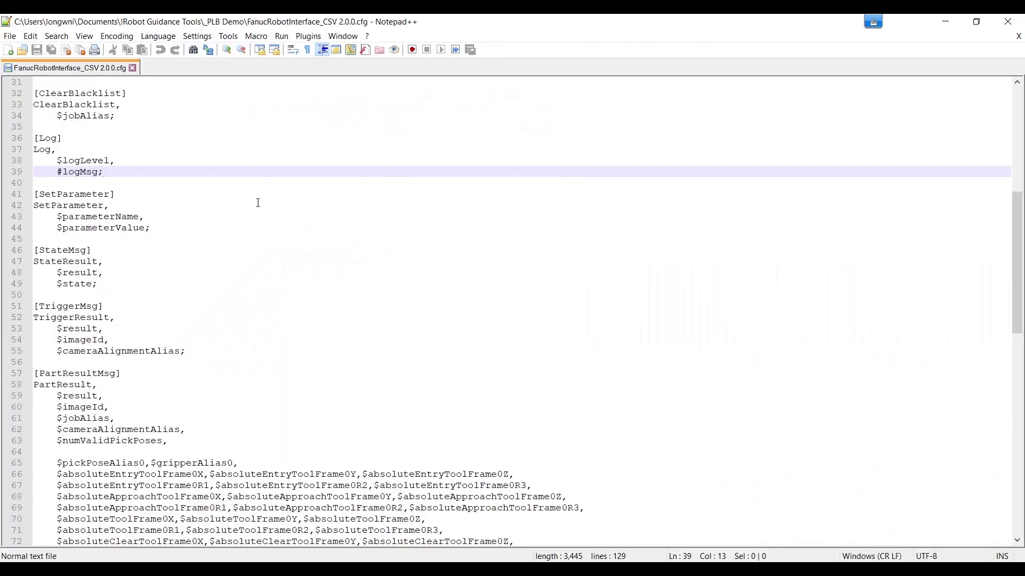
scroll(246, 194, "up", 10)
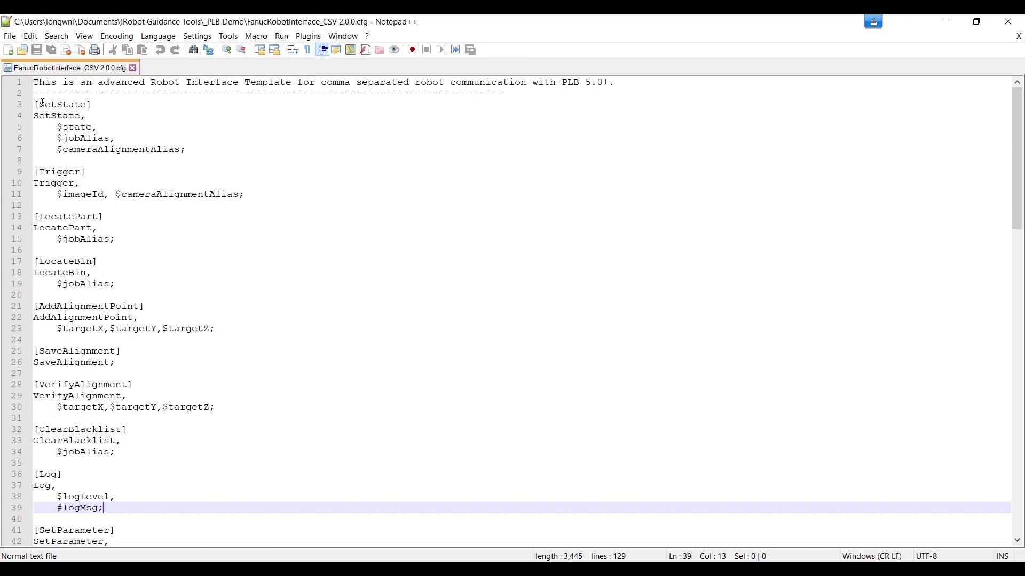
left_click_drag(37, 106, 107, 107)
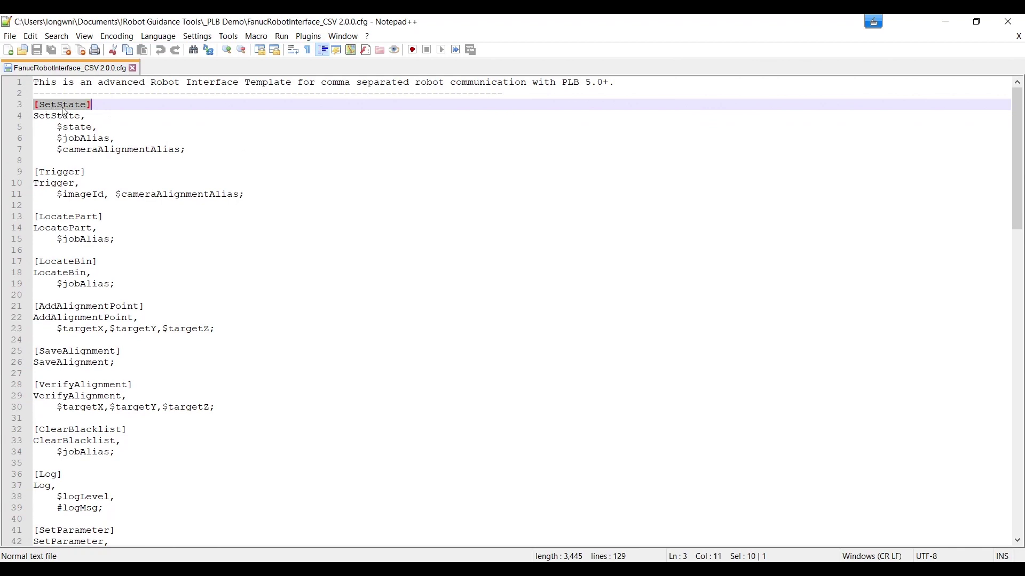
left_click_drag(82, 117, 34, 118)
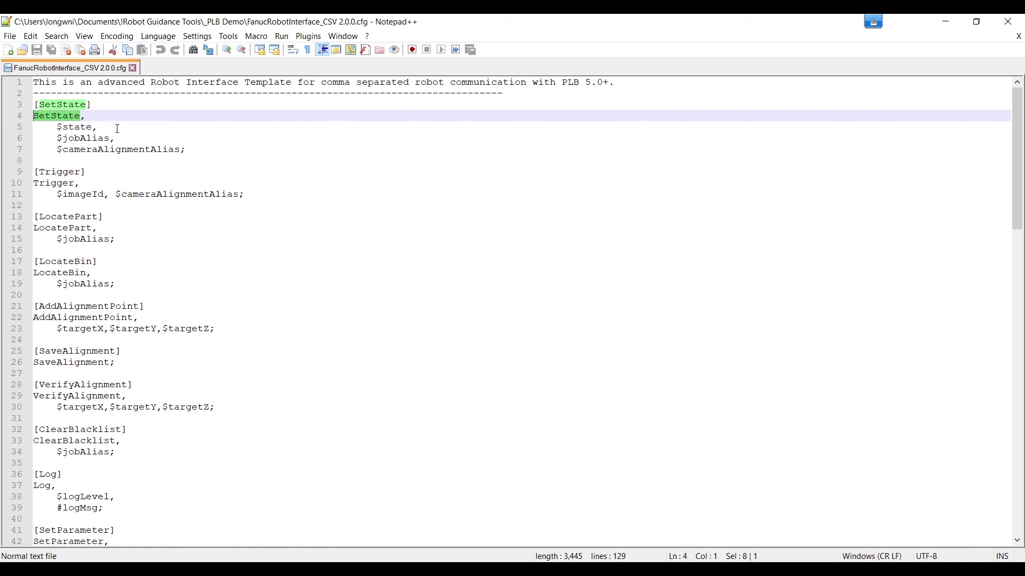
type("10,")
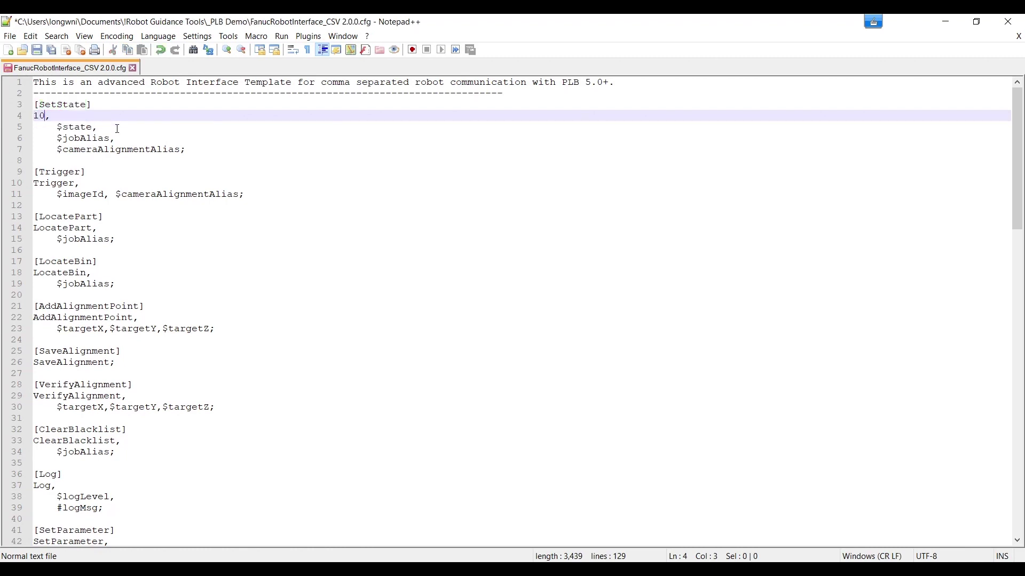
key("BackSpace")
key("BackSpace")
type("SetState,")
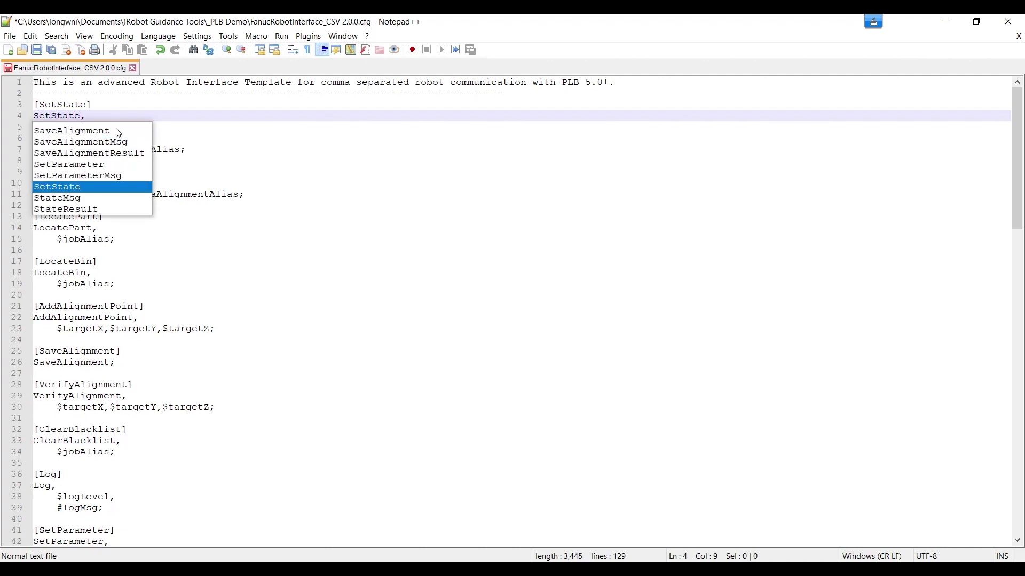
left_click(277, 131)
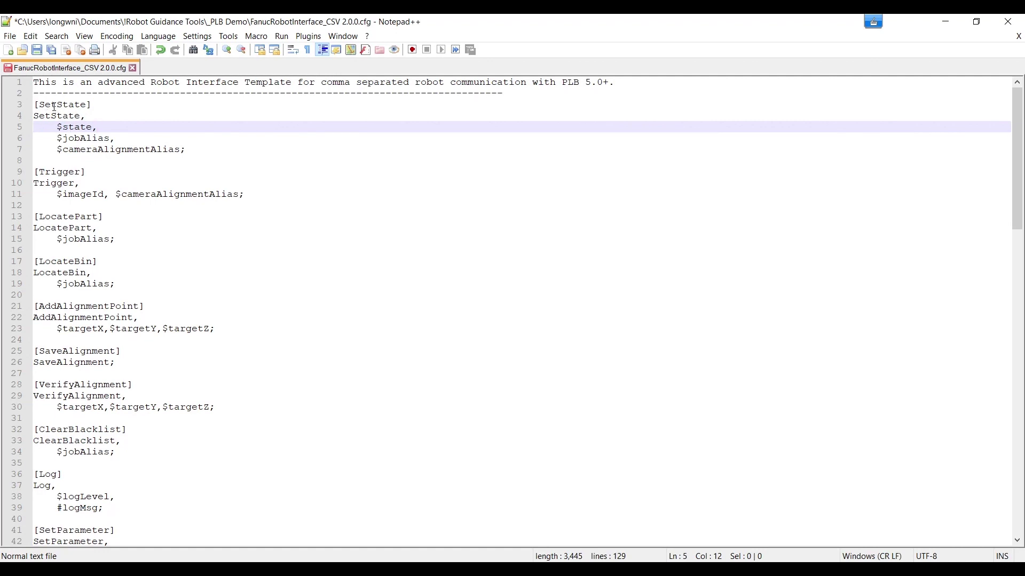
left_click_drag(35, 106, 98, 108)
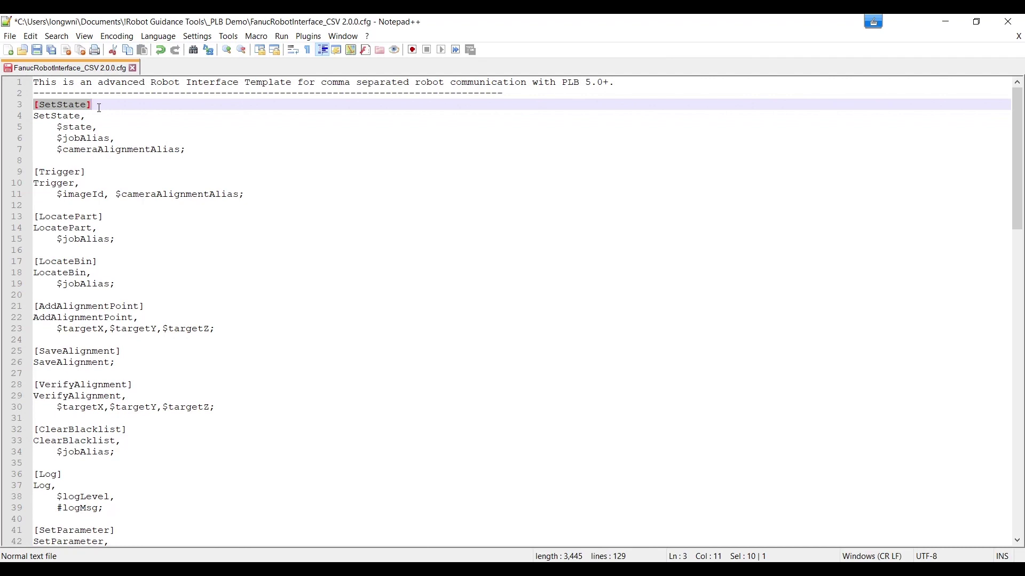
- Bookmark line 4 and select the SetState command name
left_click(52, 120)
left_click(28, 116)
left_click(34, 115)
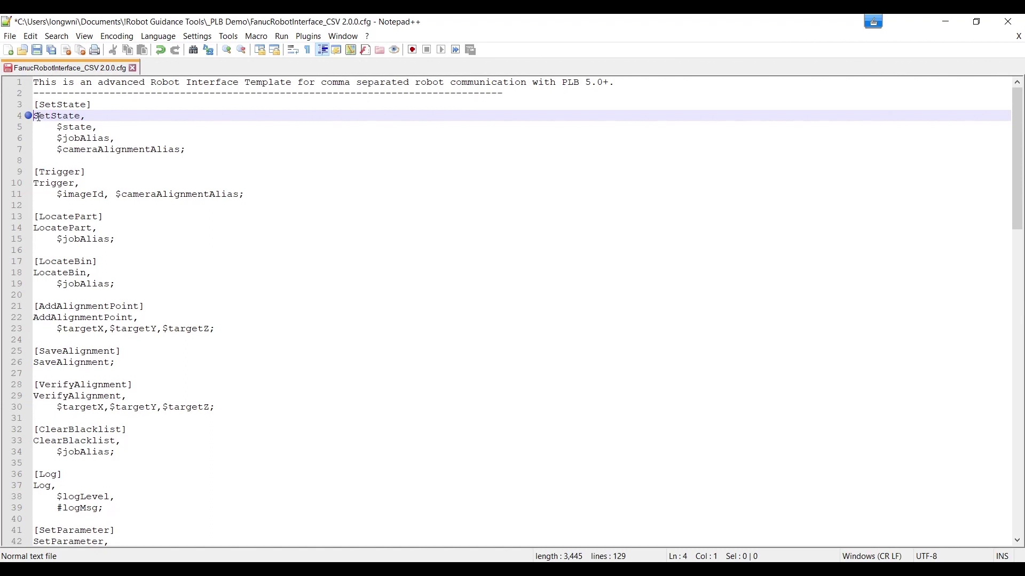
left_click_drag(36, 116, 93, 127)
- Highlight the $state, $jobAlias and $cameraAlignmentAlias parameters in turn
left_click(84, 116)
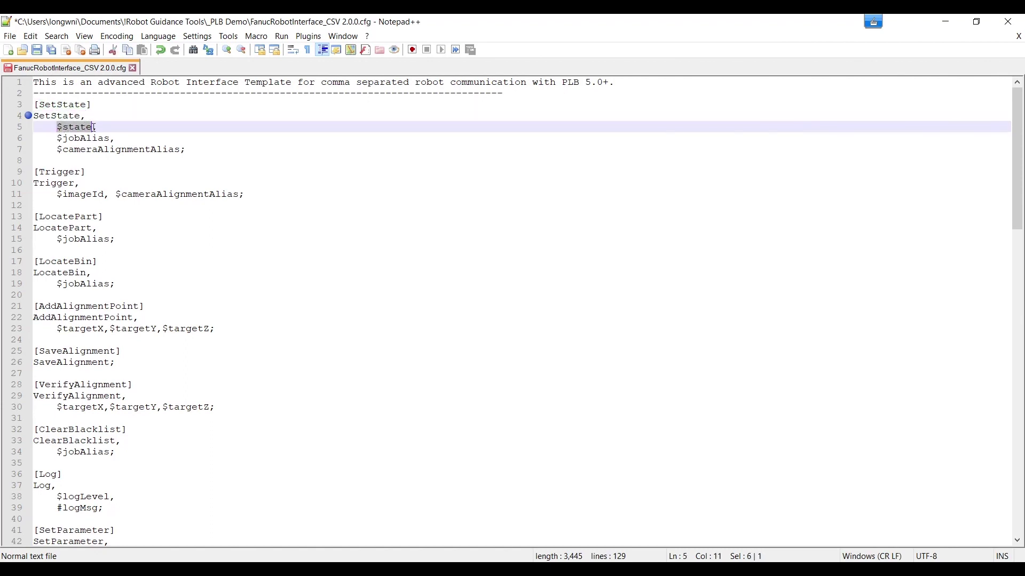
double_click(43, 115)
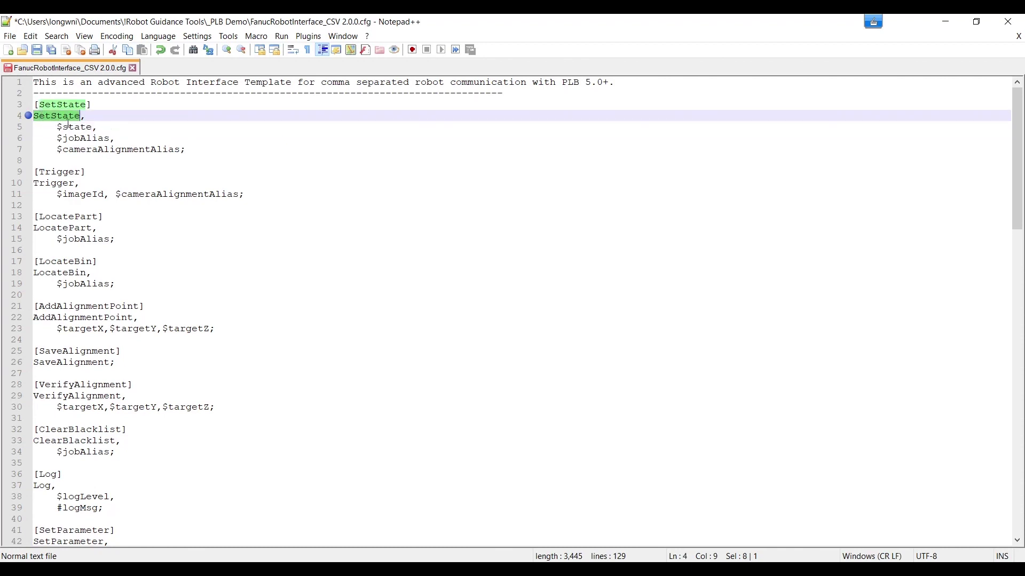
double_click(65, 126)
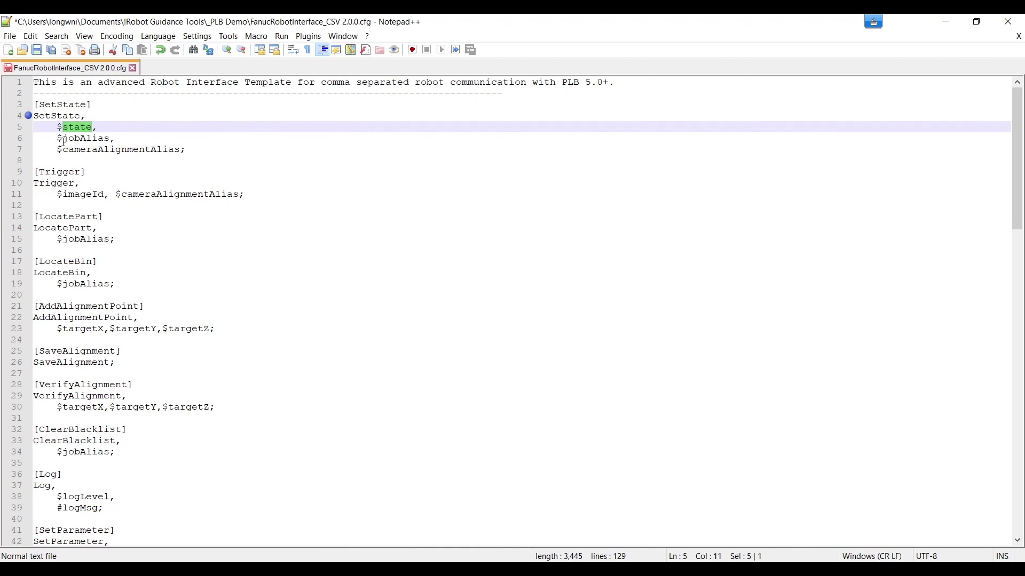
left_click_drag(64, 139, 183, 150)
left_click(105, 139)
left_click(60, 150)
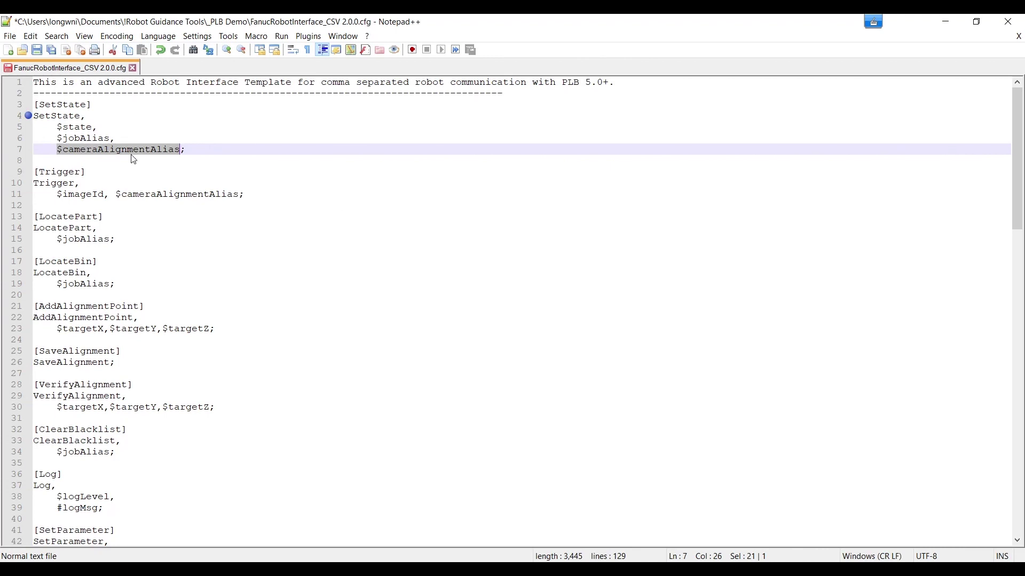
- Scroll from the Trigger command down to line 46 and select the [StateMsg] header
left_click(120, 199)
scroll(91, 201, "down", 5)
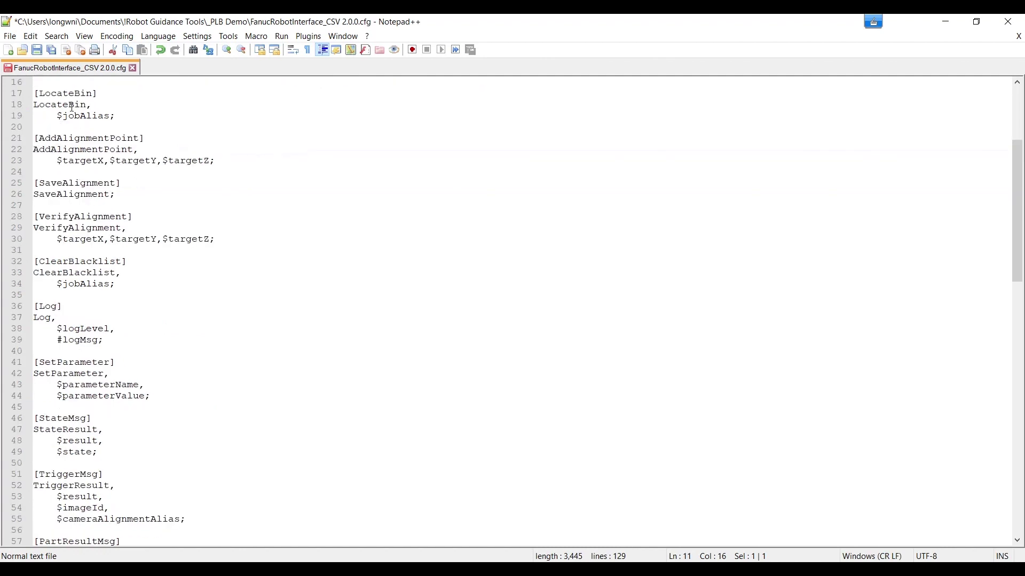
scroll(194, 291, "up", 5)
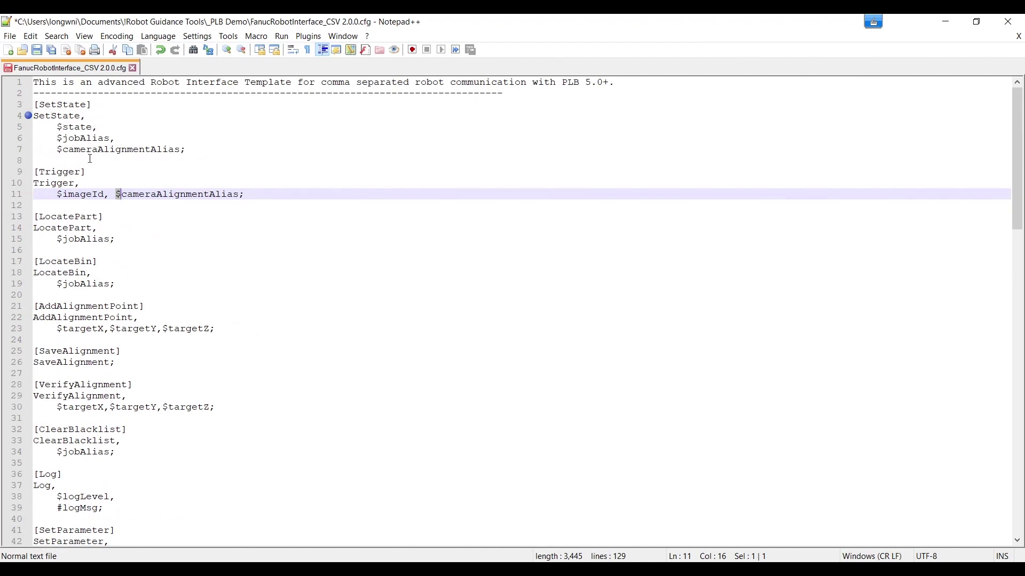
scroll(115, 228, "down", 15)
scroll(133, 317, "up", 5)
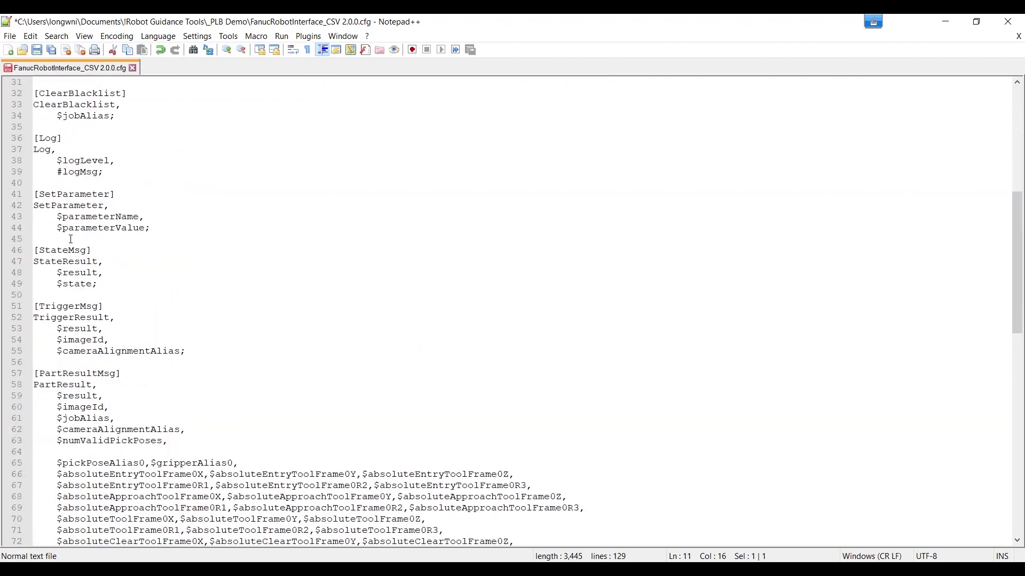
left_click_drag(34, 252, 97, 253)
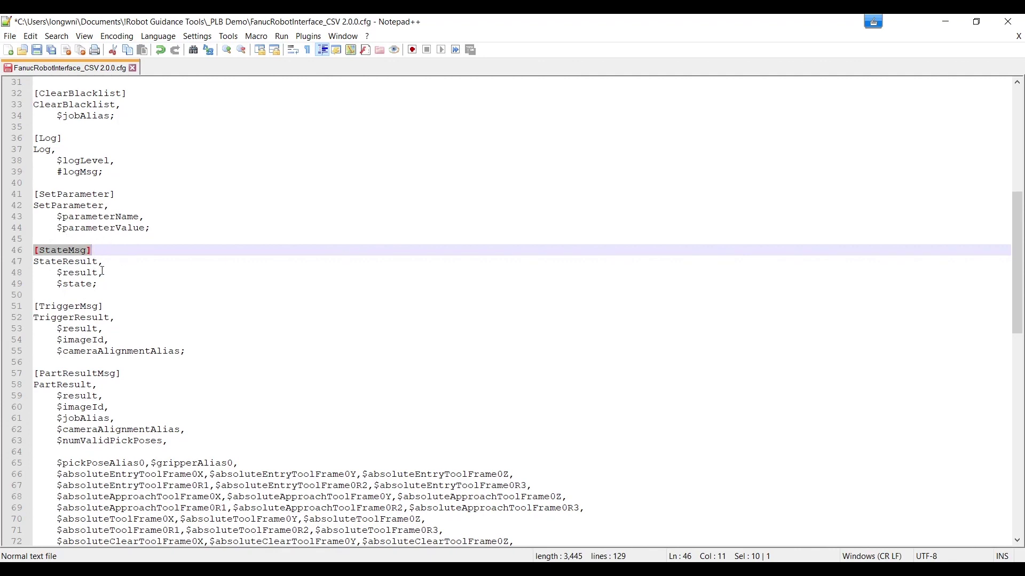
left_click_drag(33, 262, 98, 261)
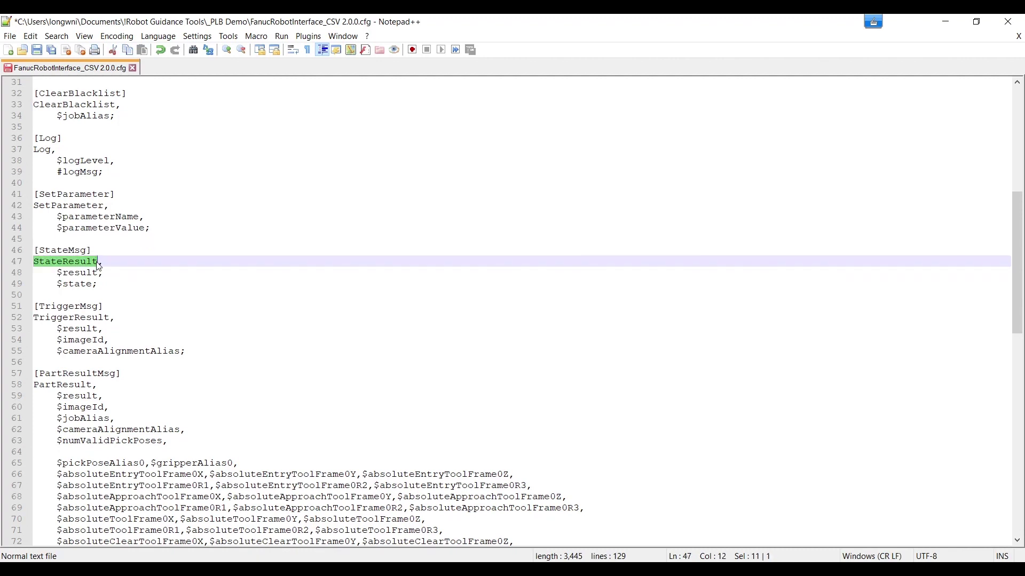
left_click(59, 273)
left_click_drag(59, 273, 97, 272)
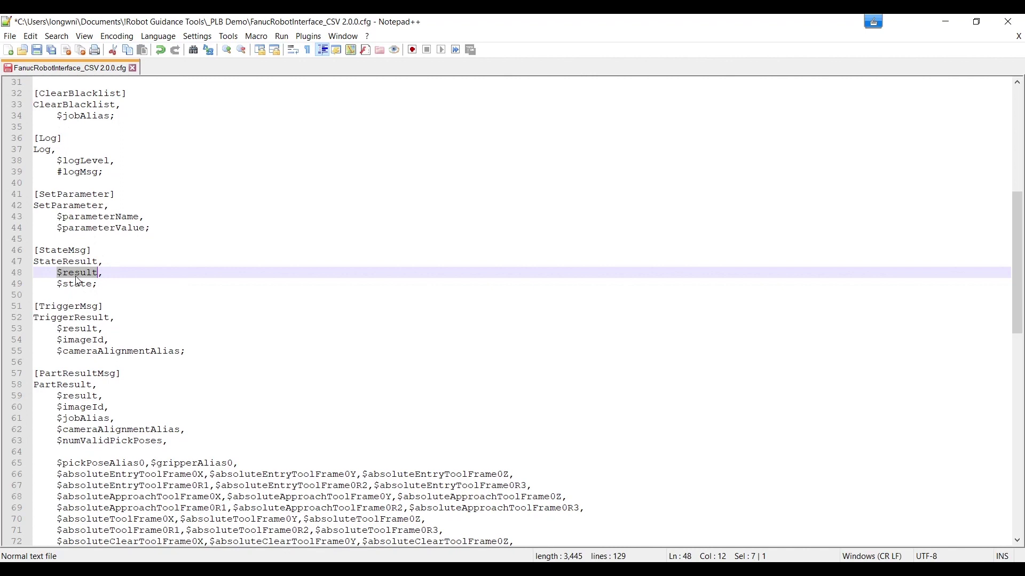
left_click_drag(58, 273, 94, 283)
left_click(58, 294)
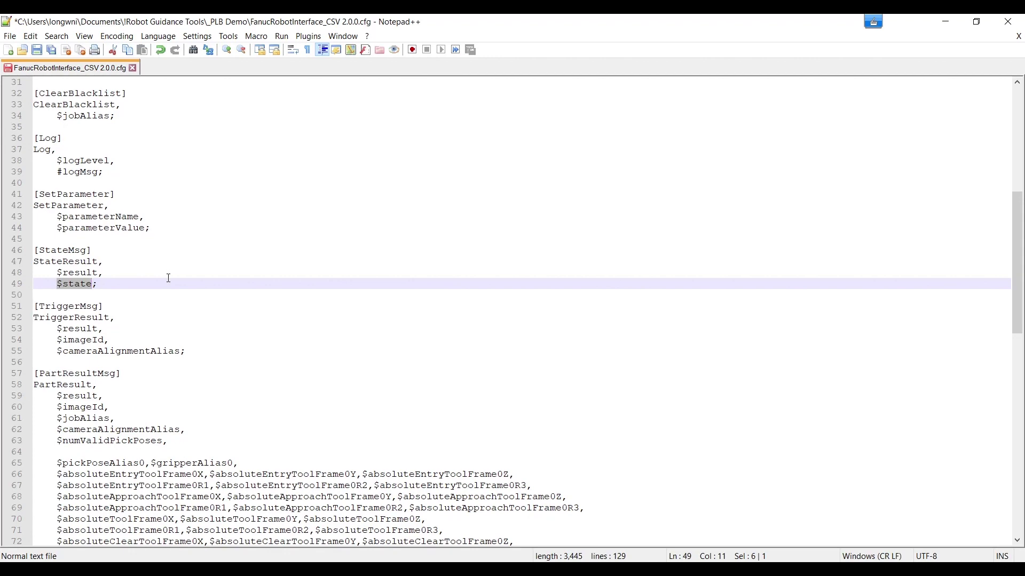
- Scroll through the remaining reply sections, then select $pickPoseAlias0,$gripperAlias0 on line 65
scroll(232, 330, "down", 5)
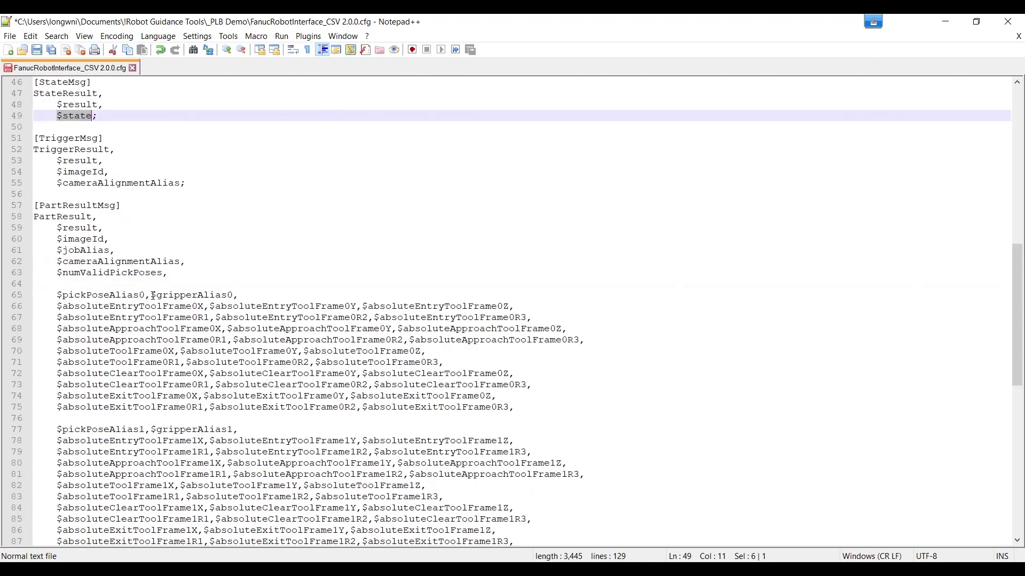
scroll(95, 363, "down", 14)
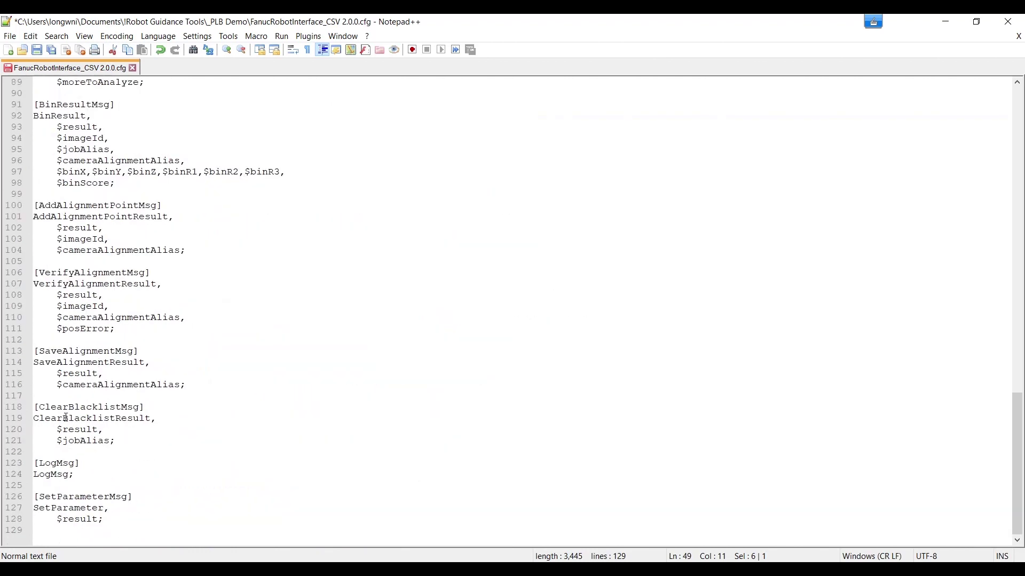
scroll(66, 417, "up", 15)
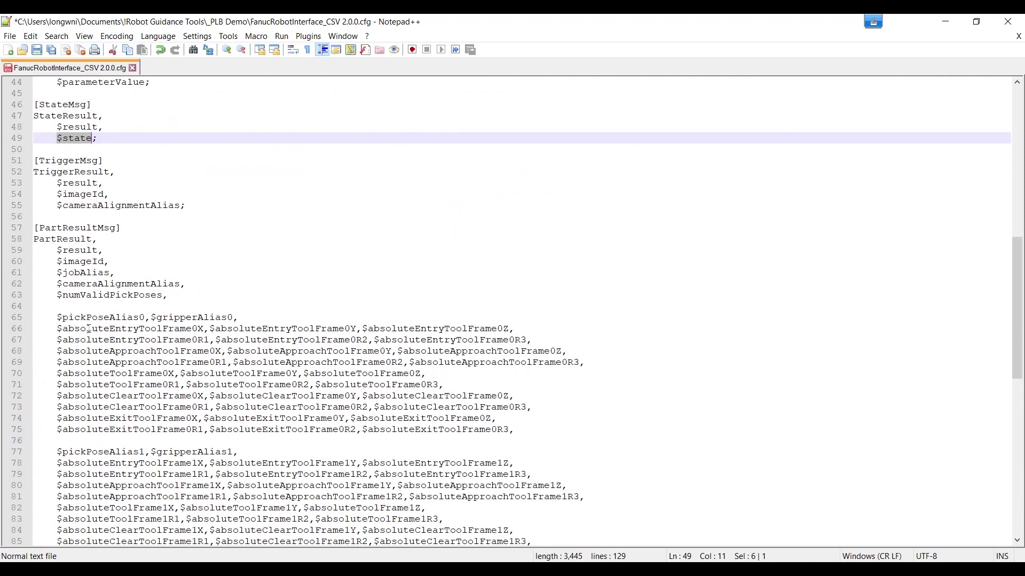
scroll(84, 320, "down", 5)
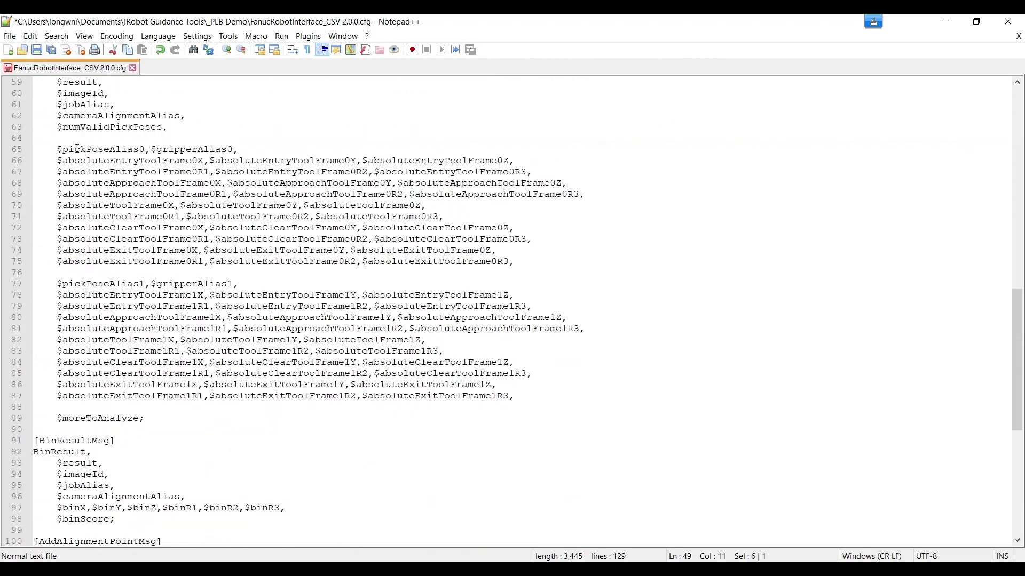
scroll(68, 158, "up", 5)
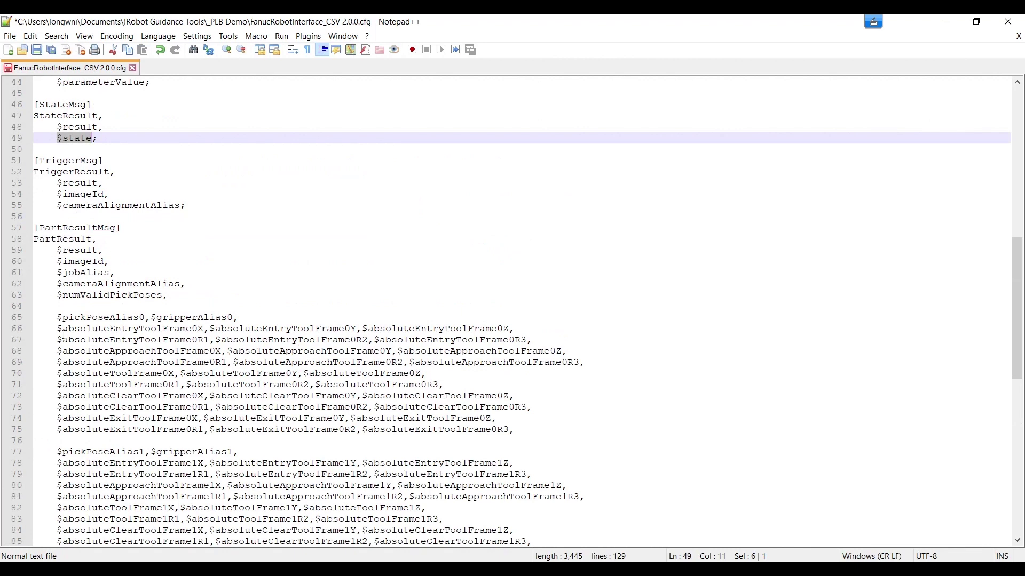
left_click_drag(58, 318, 231, 317)
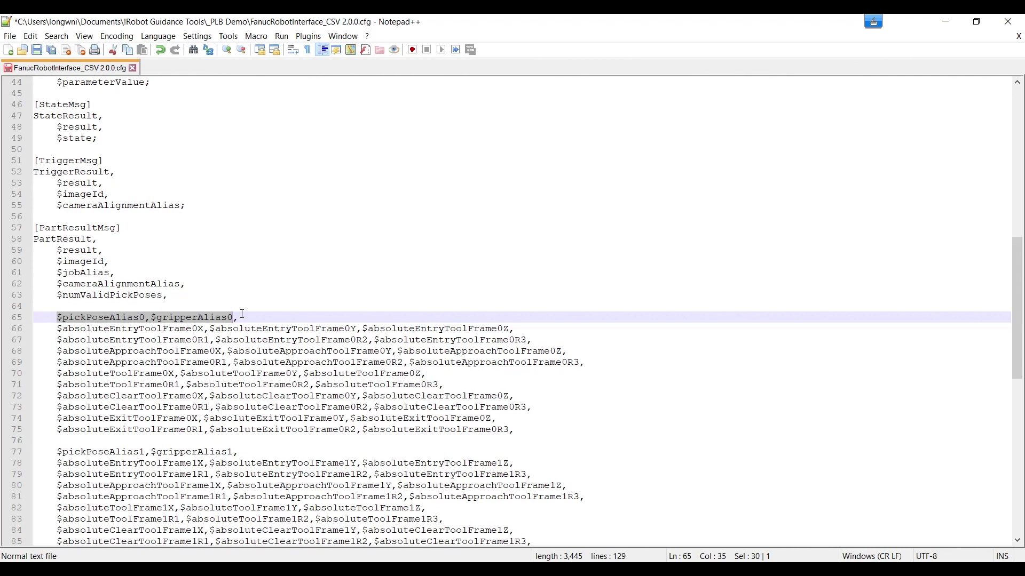
- Highlight the pickPoseAlias0 field on line 65 and the absolute approach tool-frame fields on line 69
left_click(98, 311)
left_click_drag(53, 319, 156, 318)
left_click_drag(57, 318, 237, 326)
left_click(111, 341)
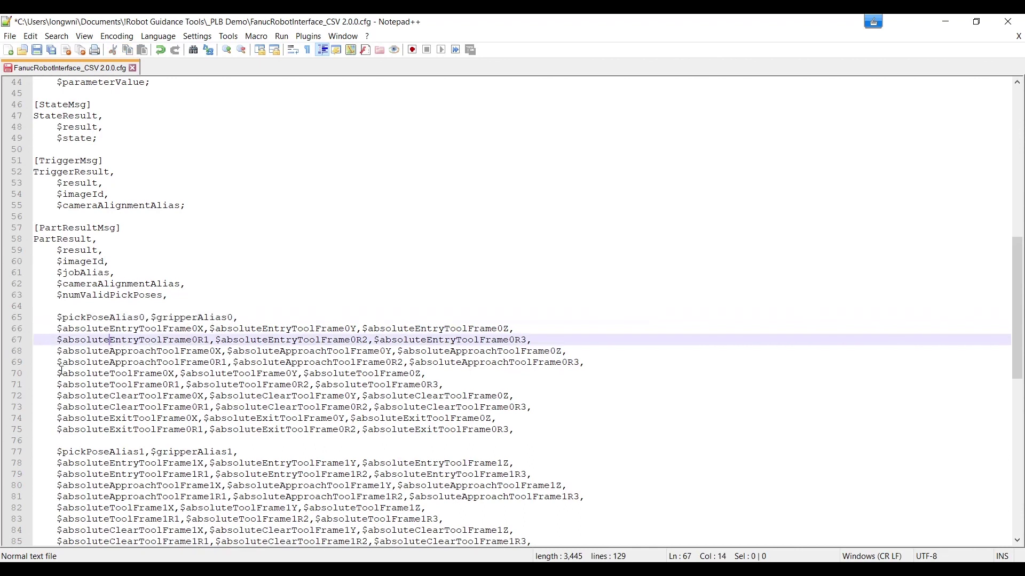
left_click_drag(62, 363, 110, 363)
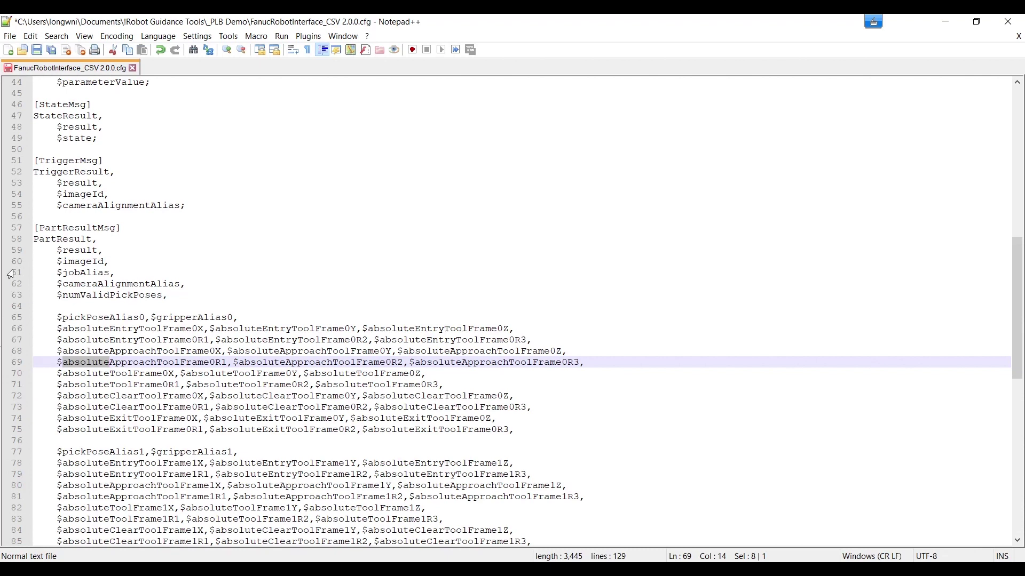
left_click(63, 318)
left_click_drag(64, 318, 140, 316)
left_click_drag(72, 366, 112, 368)
left_click(103, 369)
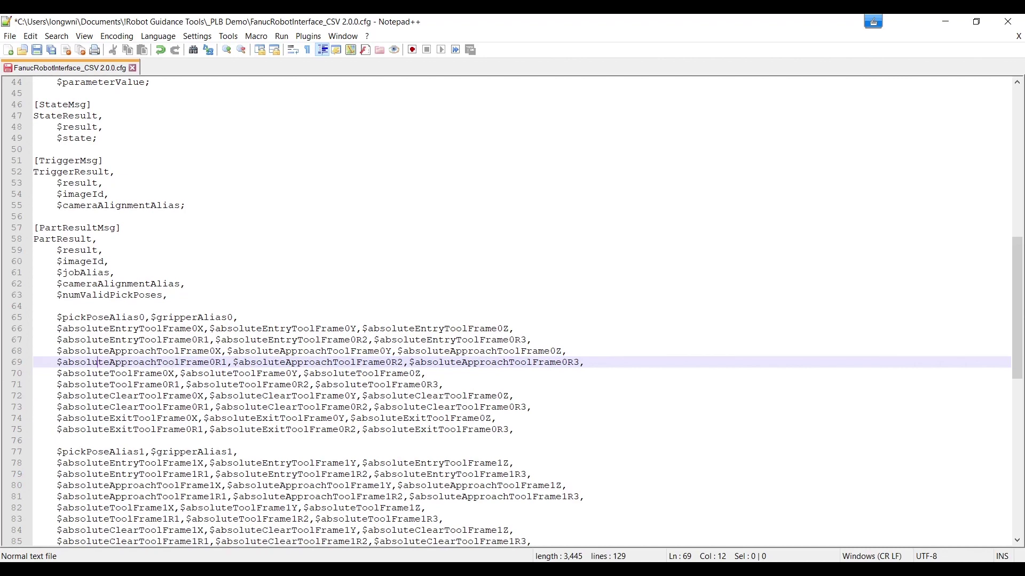
- Minimize Notepad++ and position the Hercules window beside PLB Studio
left_click(937, 21)
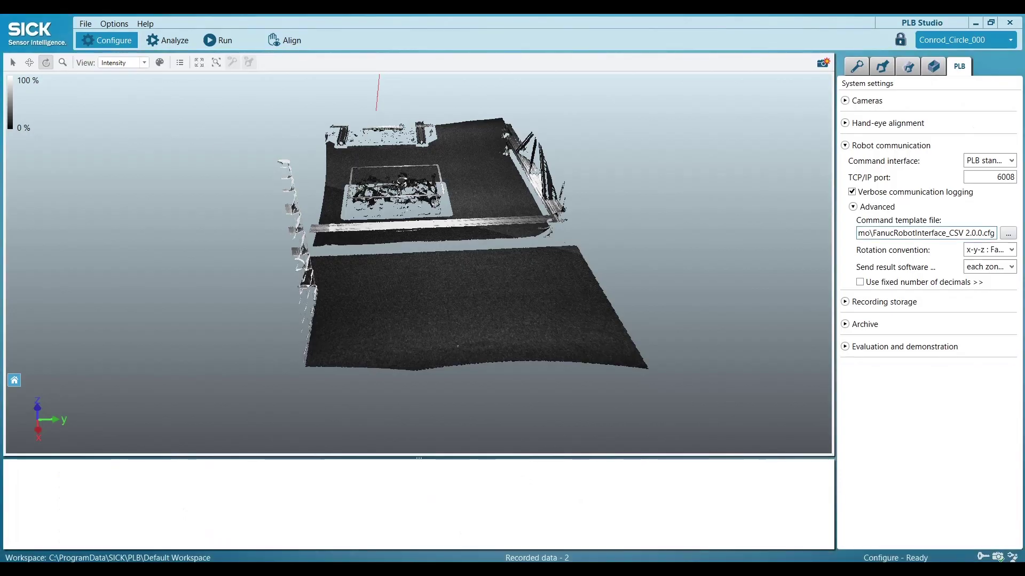
key("alt+Tab")
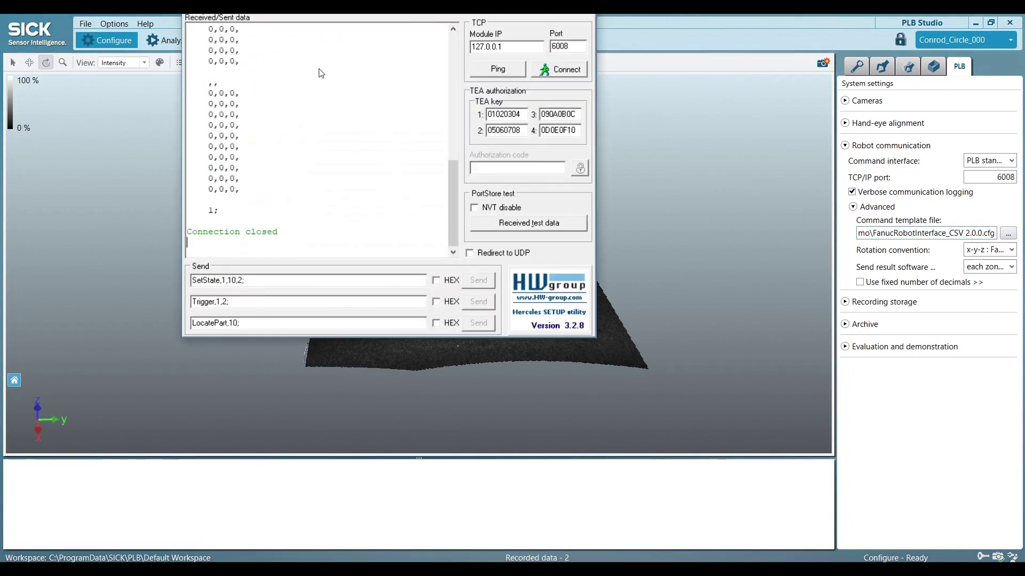
left_click_drag(321, 73, 481, 267)
left_click(448, 185)
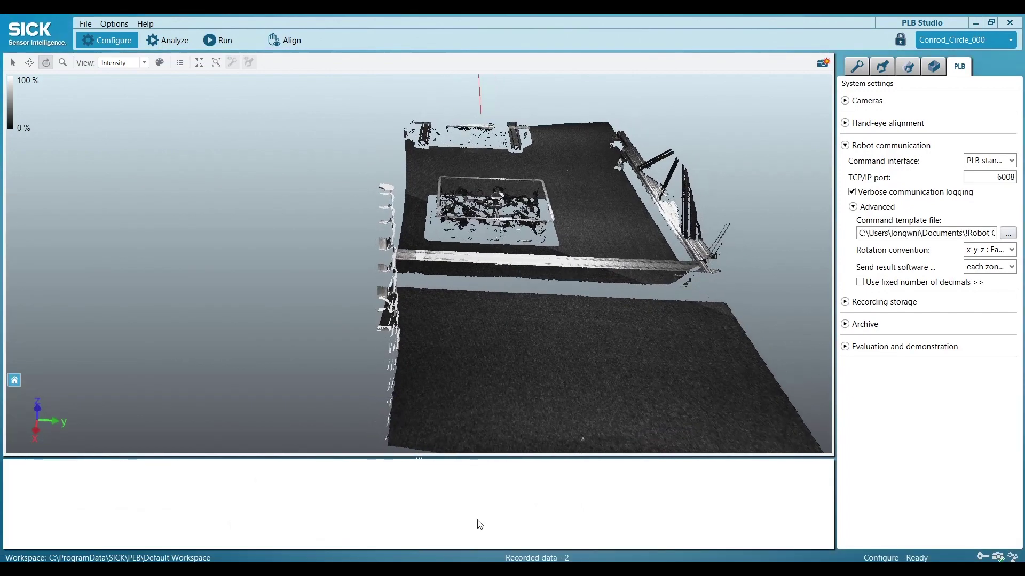
left_click(497, 559)
left_click_drag(232, 260, 233, 153)
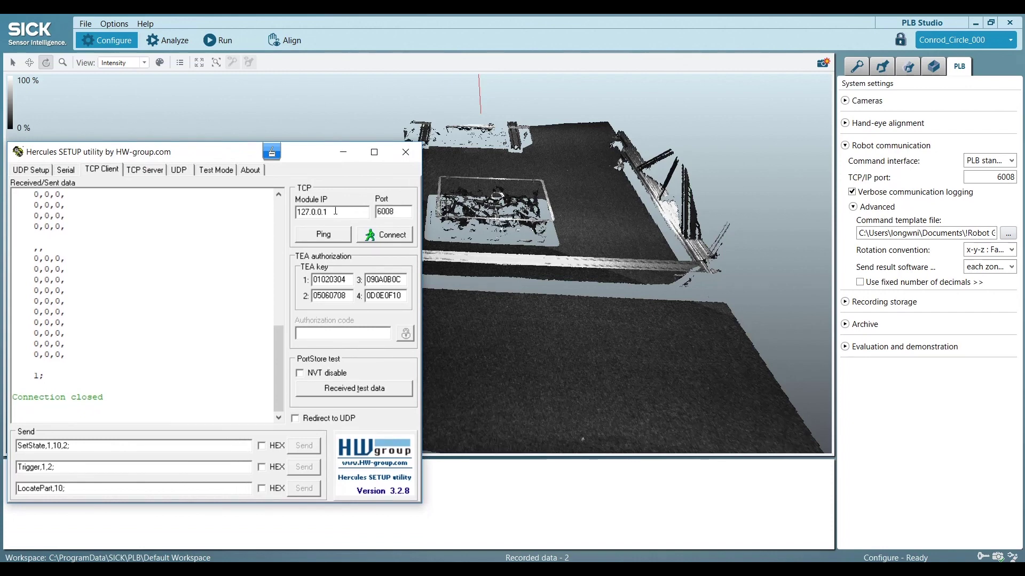
- Check Module IP 127.0.0.1 and Port 6008, then connect the Hercules TCP client
left_click_drag(335, 211, 293, 212)
left_click(388, 210)
left_click(383, 236)
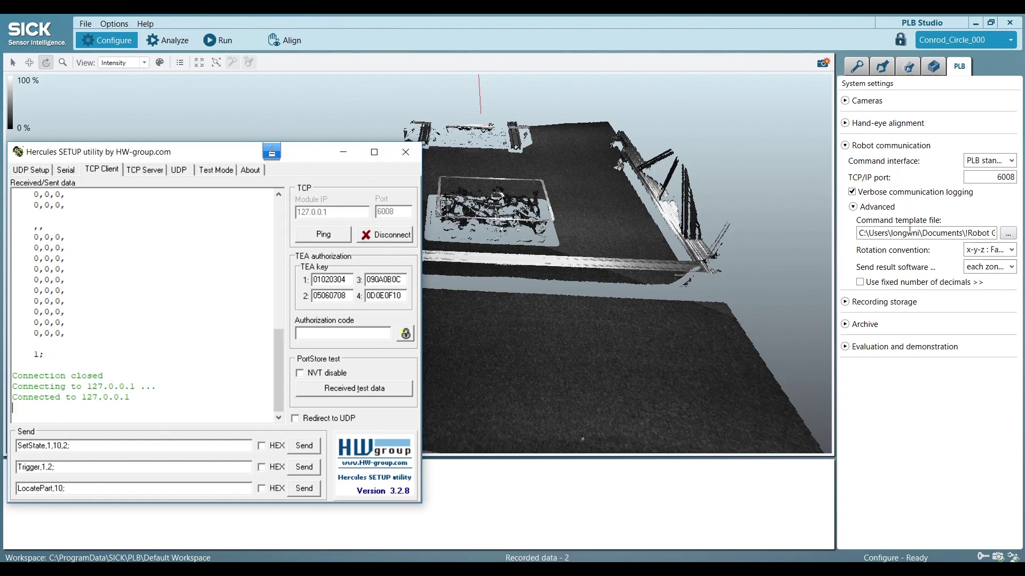
left_click_drag(865, 232, 947, 233)
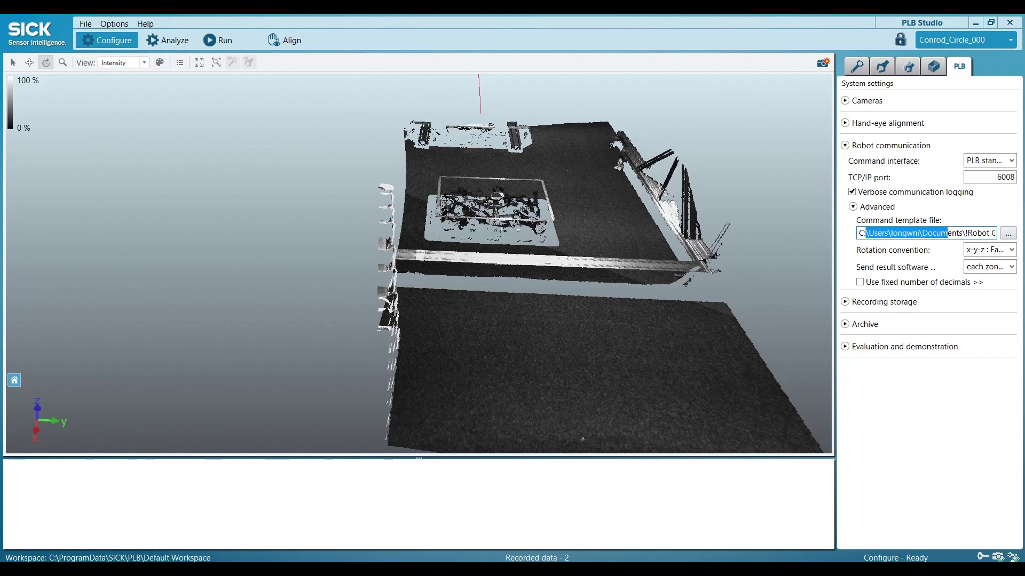
key("alt+Tab")
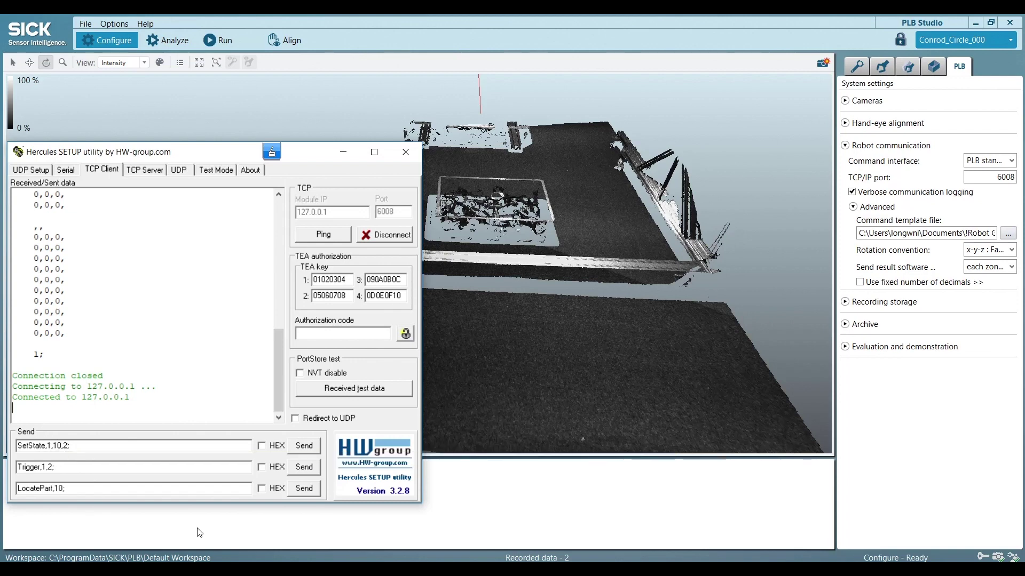
- Point out SetState's $state, $jobAlias and $cameraAlignmentAlias on lines 5–7 in Notepad++
key("alt+Tab")
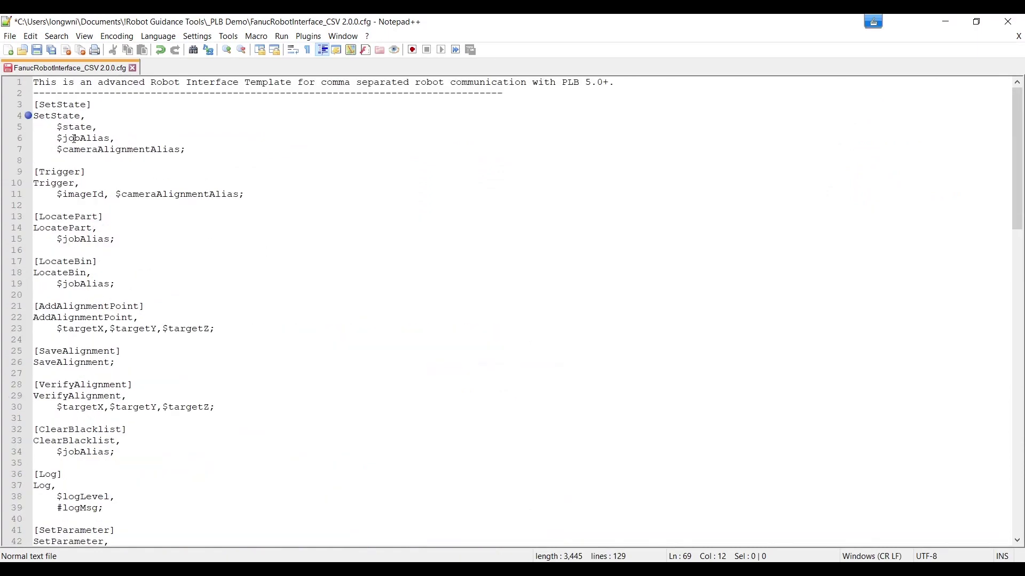
left_click(69, 128)
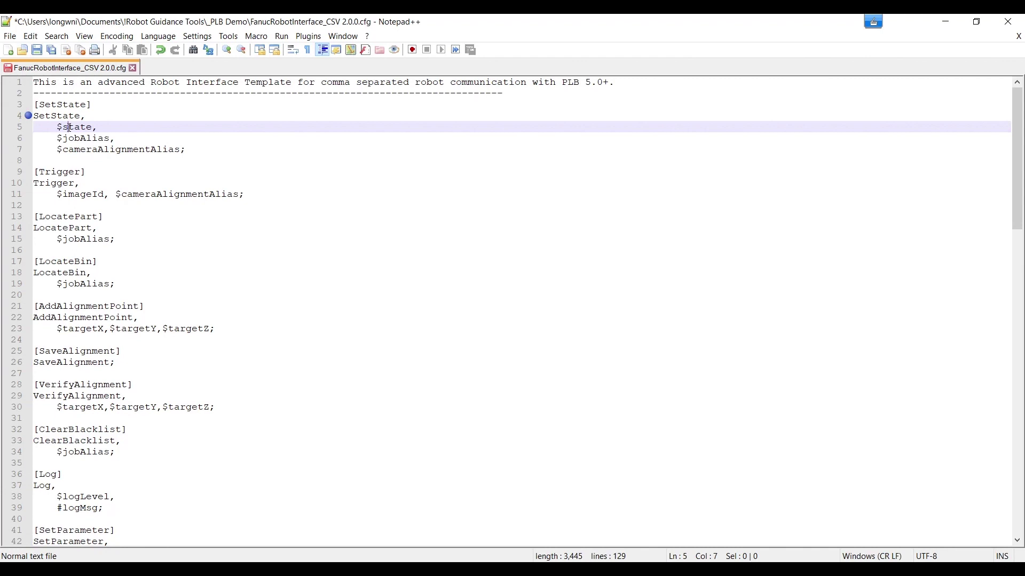
left_click(75, 140)
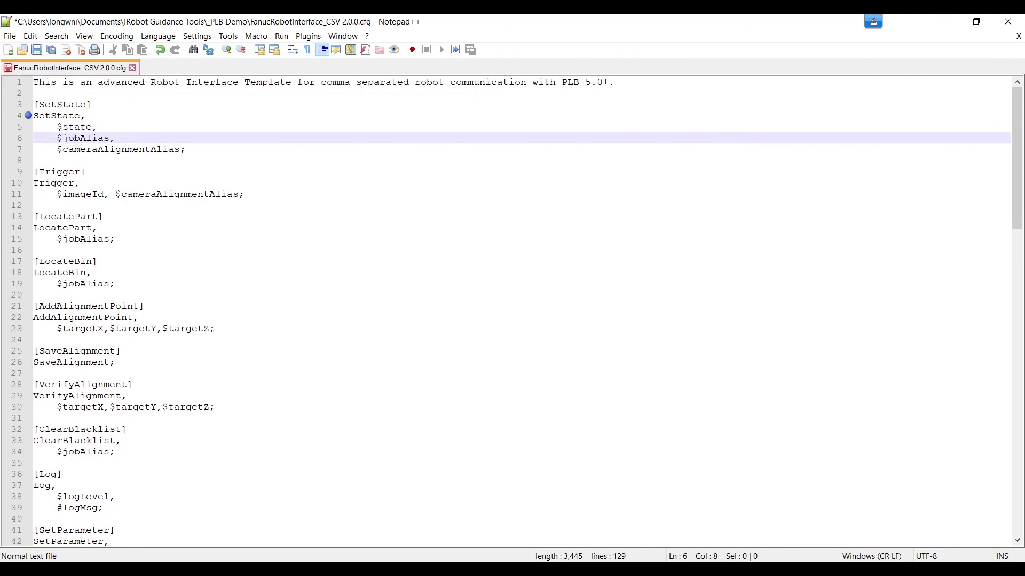
left_click(80, 150)
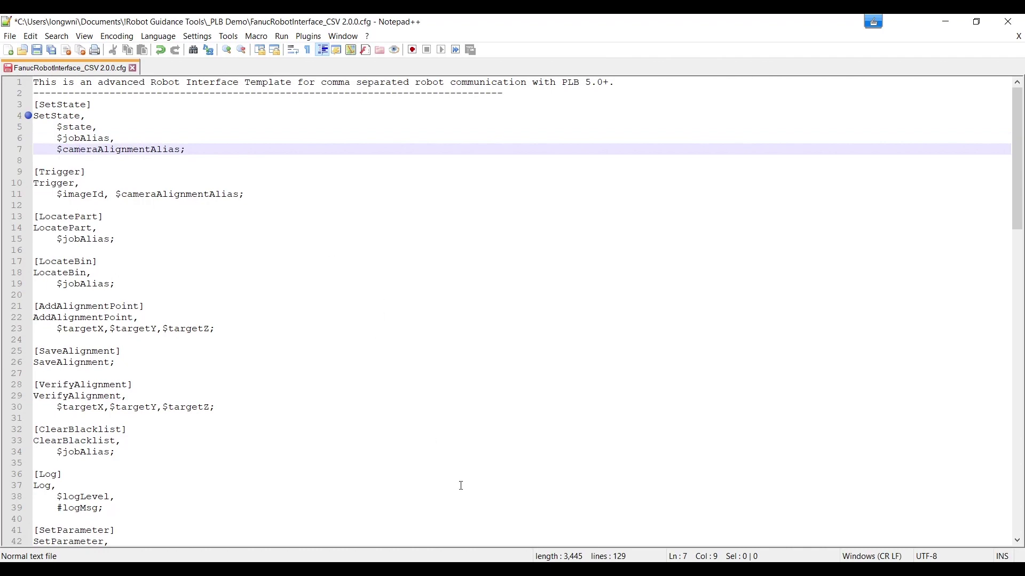
- Switch the active project to Conrod_Demo_000 and confirm its part alias is 10
key("alt+Tab")
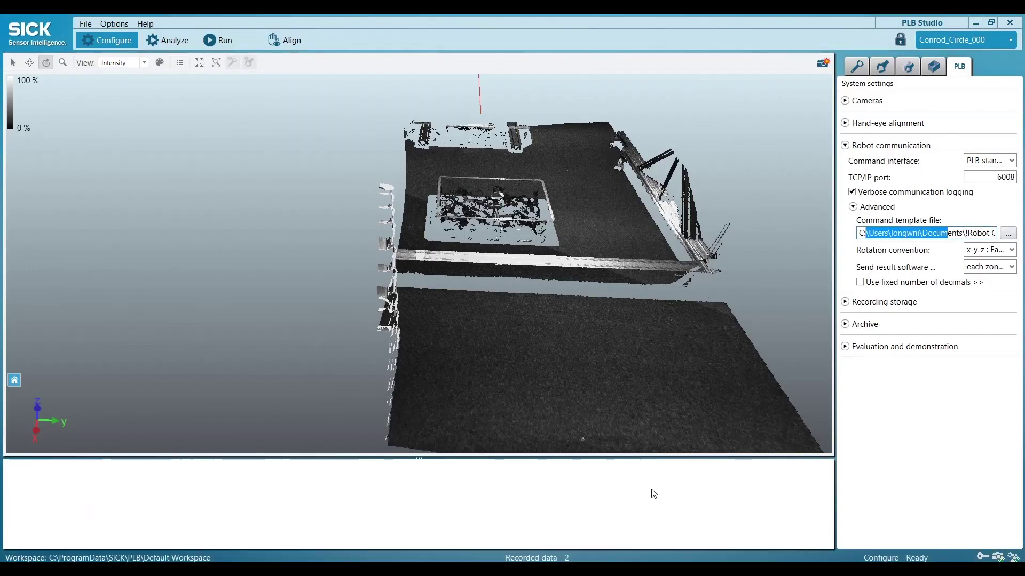
left_click(953, 42)
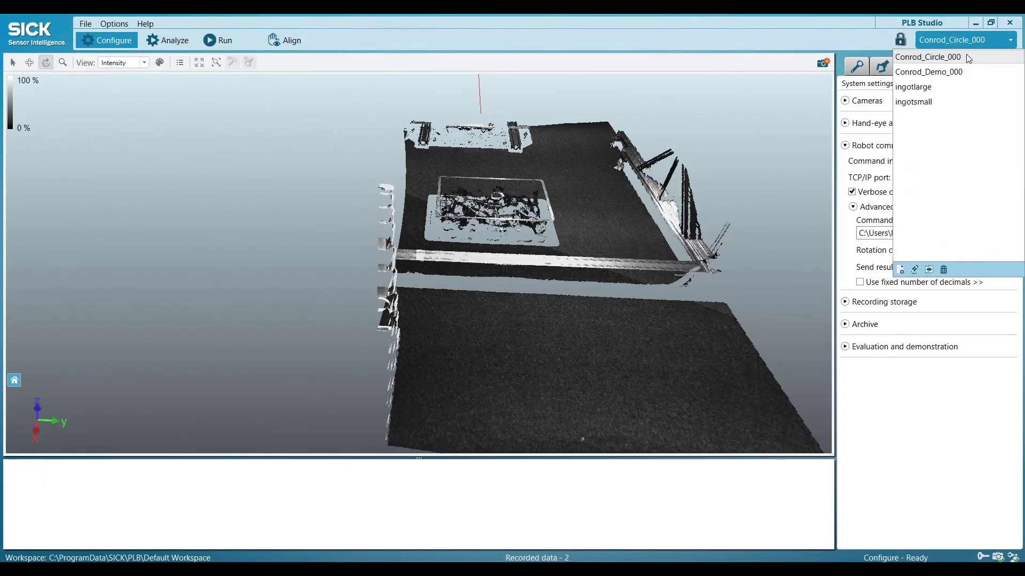
left_click(969, 60)
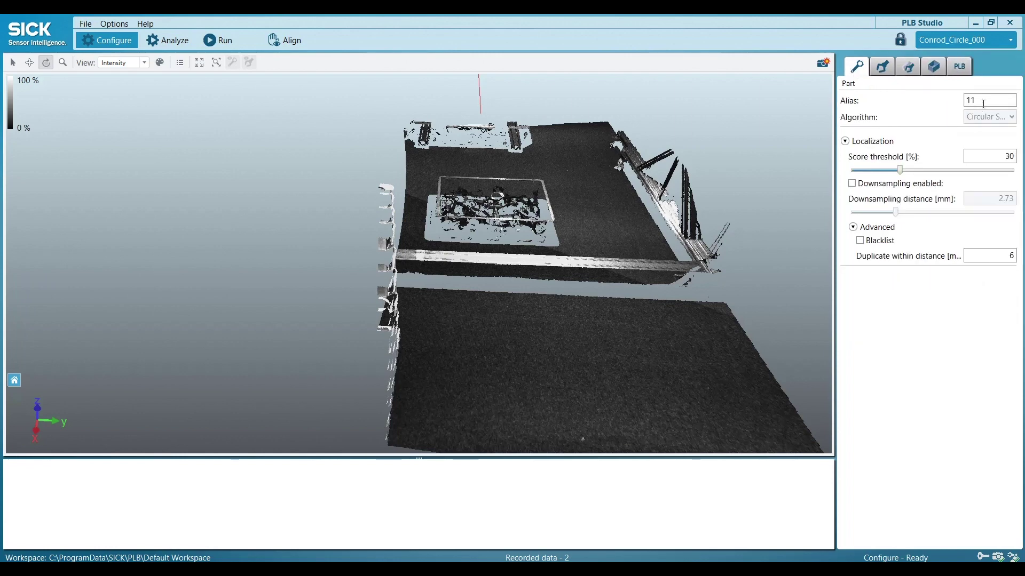
left_click(978, 47)
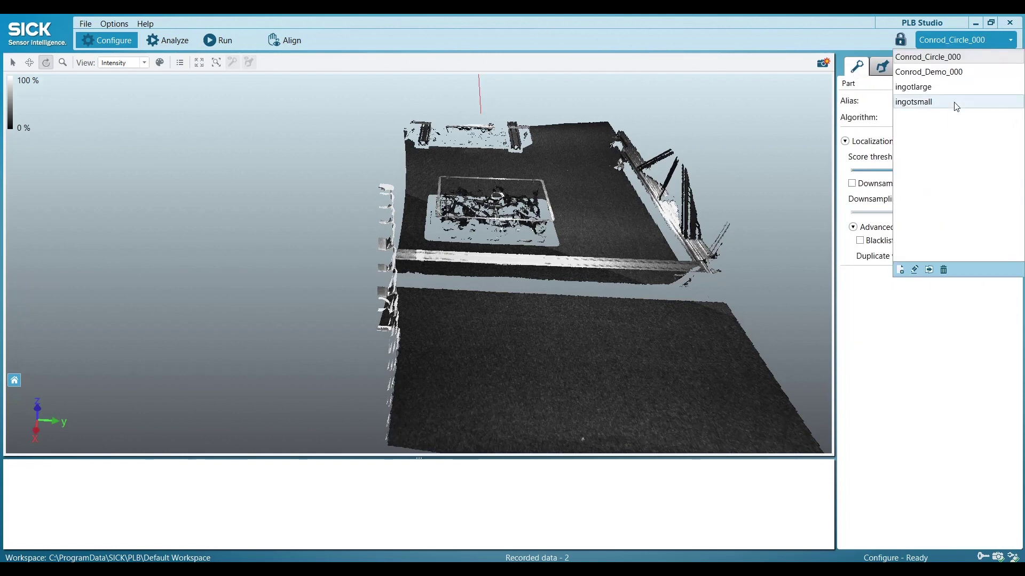
left_click(929, 72)
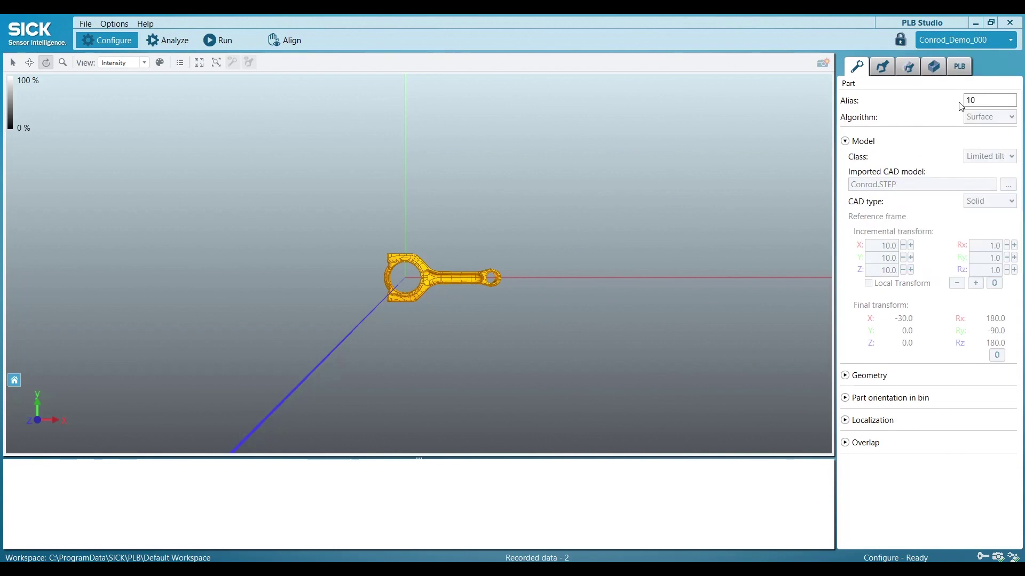
left_click(979, 100)
- Check that the Recorded data camera uses alignment alias 2
left_click(957, 73)
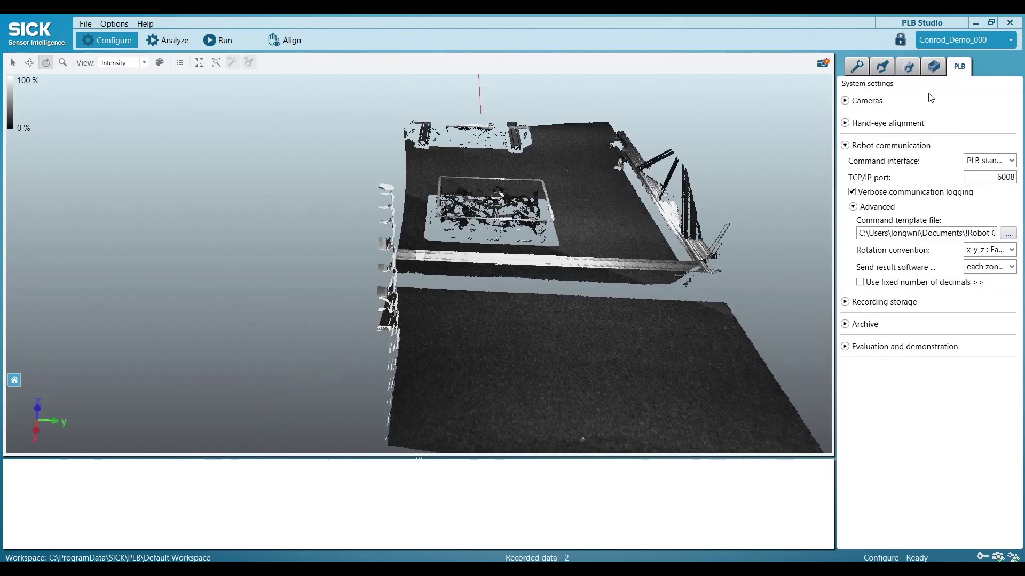
left_click(873, 103)
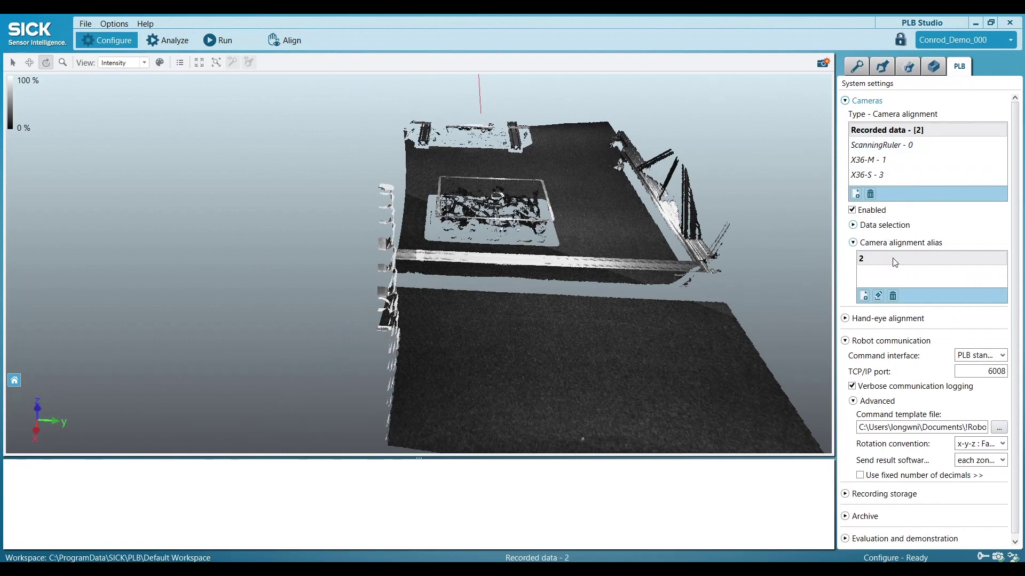
left_click(887, 130)
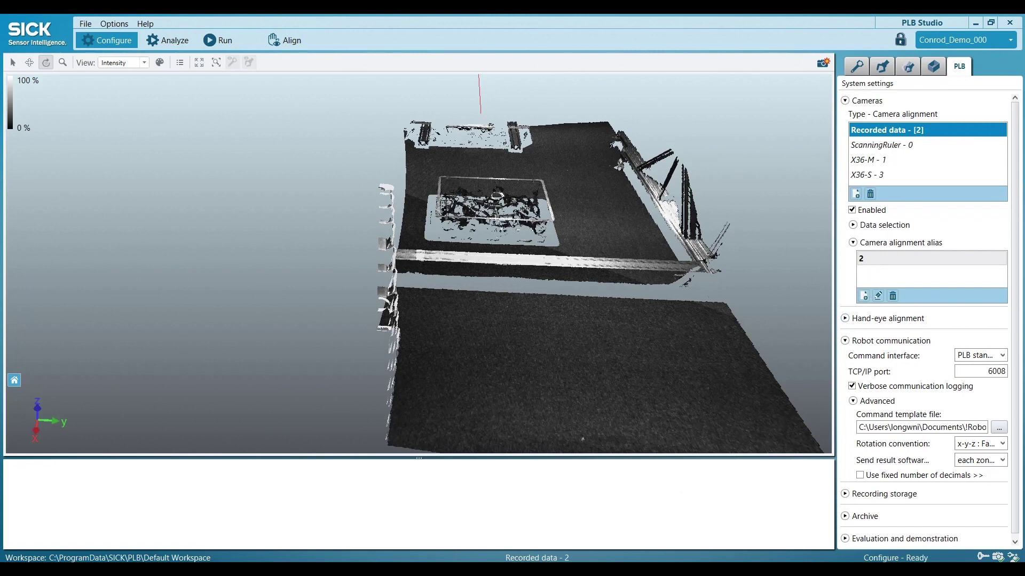
mouse_move(506, 570)
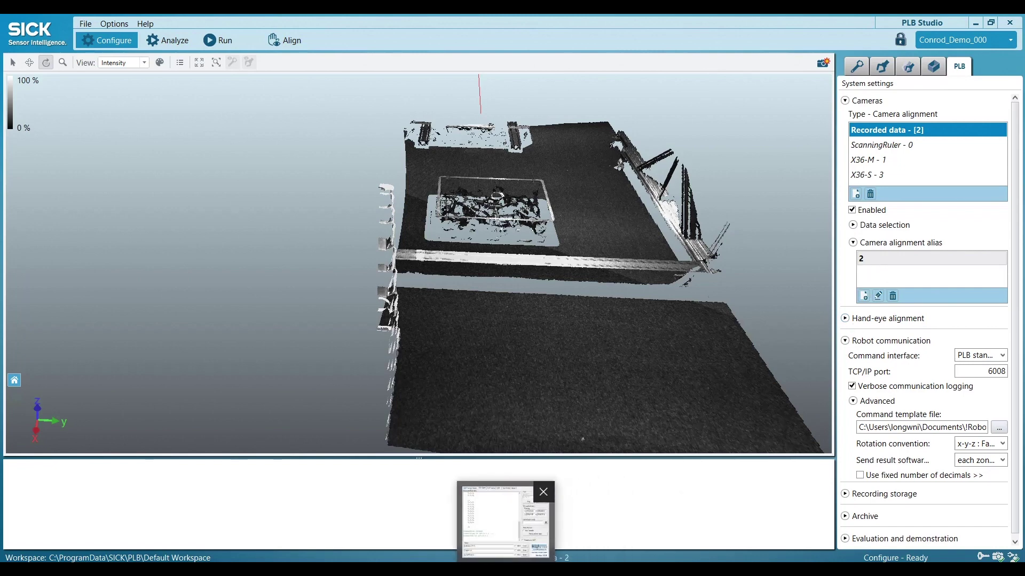
- Send SetState,1,10,2 from Hercules and move the window aside to see the StateResult reply
left_click(508, 543)
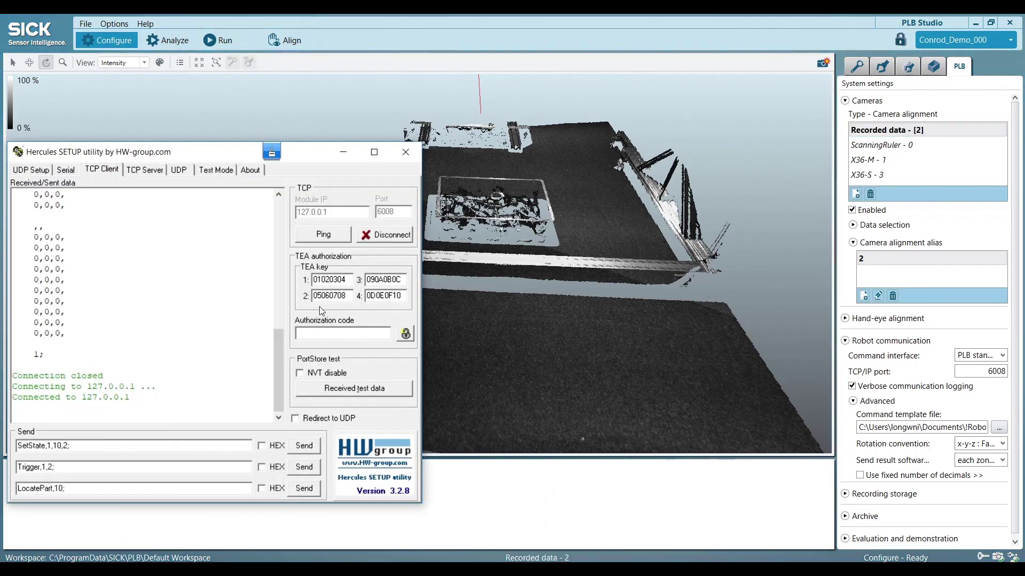
left_click(308, 448)
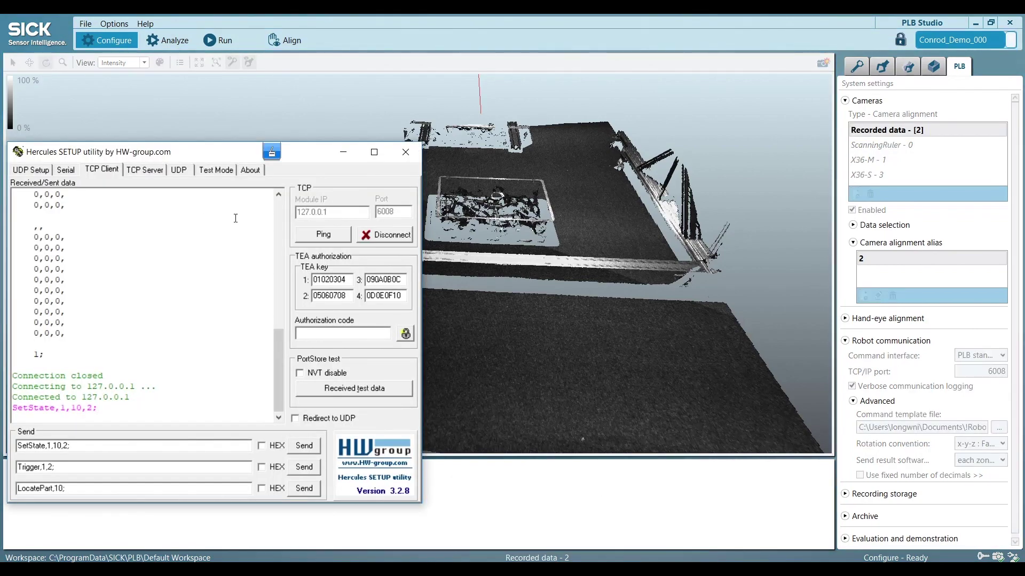
left_click_drag(221, 156, 337, 62)
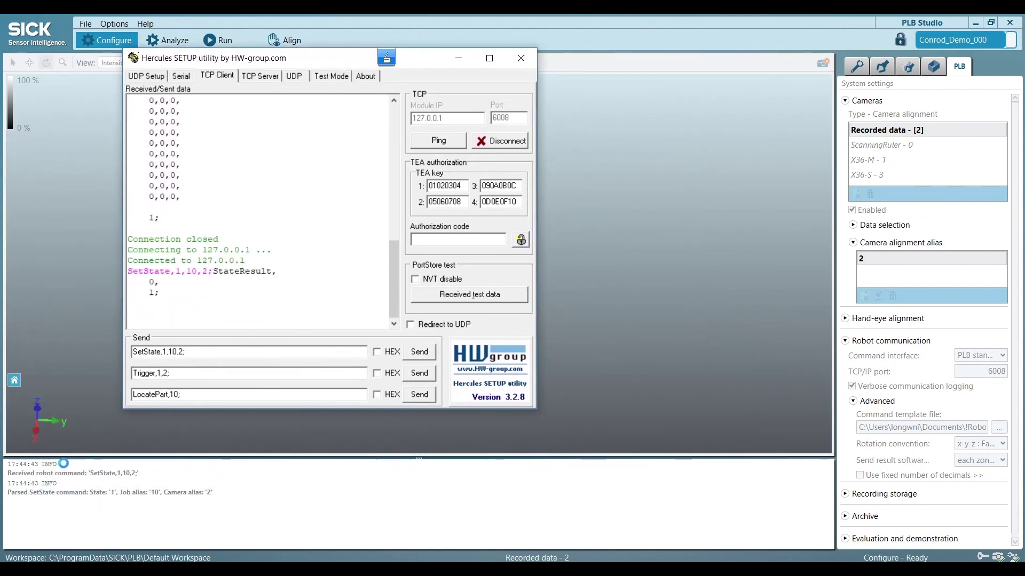
left_click_drag(444, 64, 934, 87)
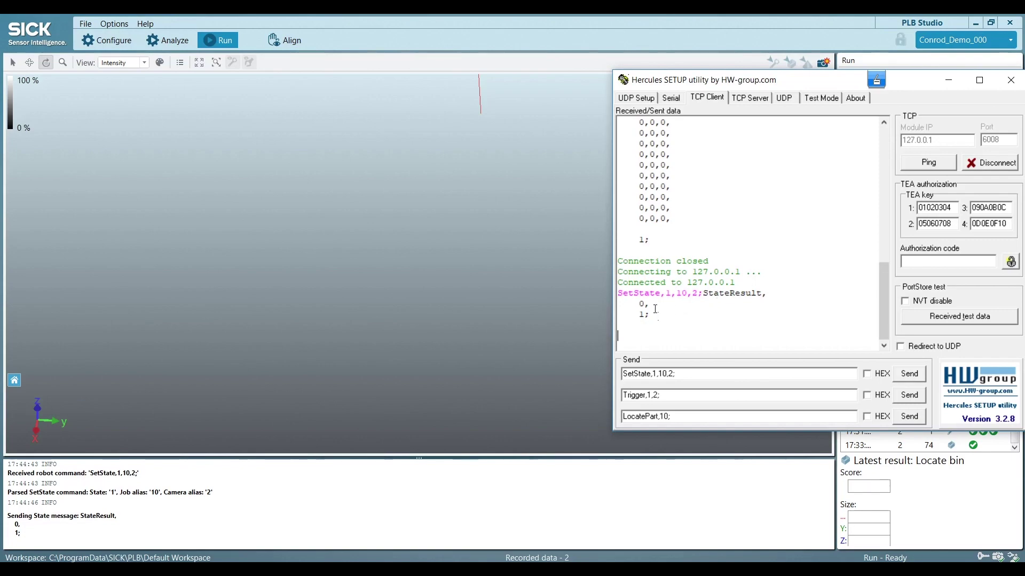
- In the robot interface template, highlight the [StateMsg] reply definition and the $result field of StateResult
key("alt+Tab")
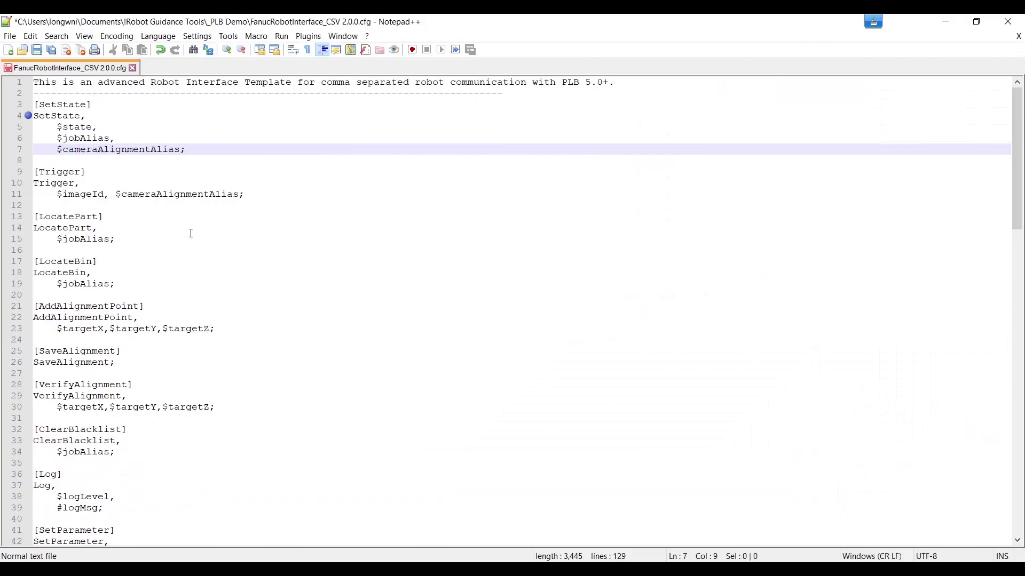
scroll(191, 233, "down", 10)
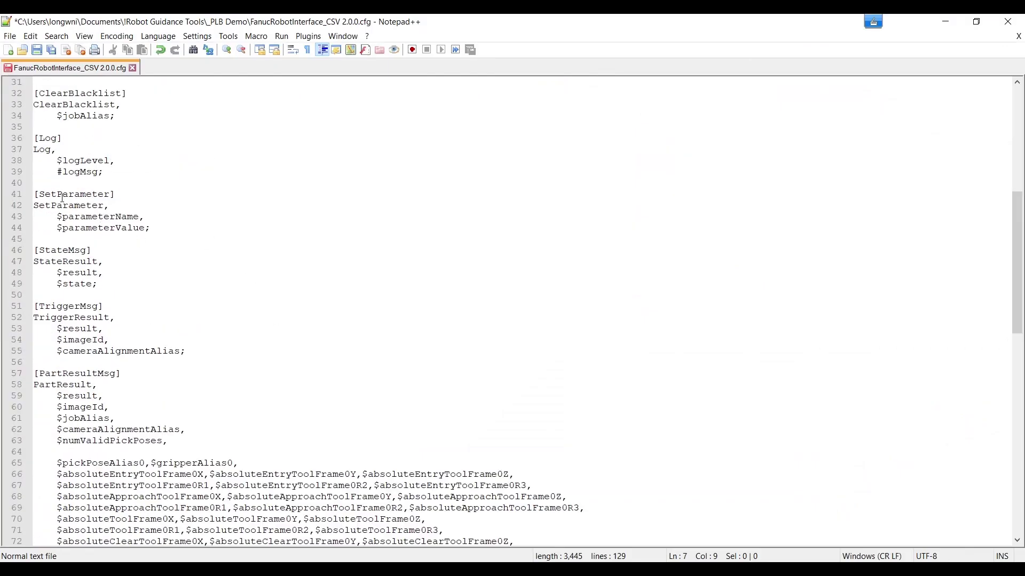
scroll(63, 198, "up", 5)
scroll(65, 252, "down", 5)
left_click_drag(38, 251, 110, 288)
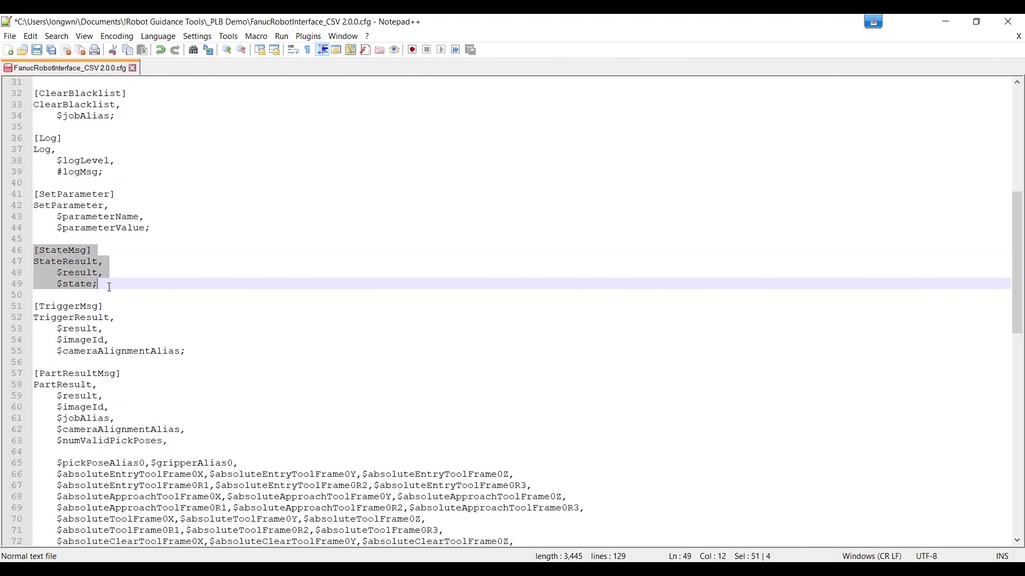
left_click(75, 271)
left_click_drag(58, 273, 93, 283)
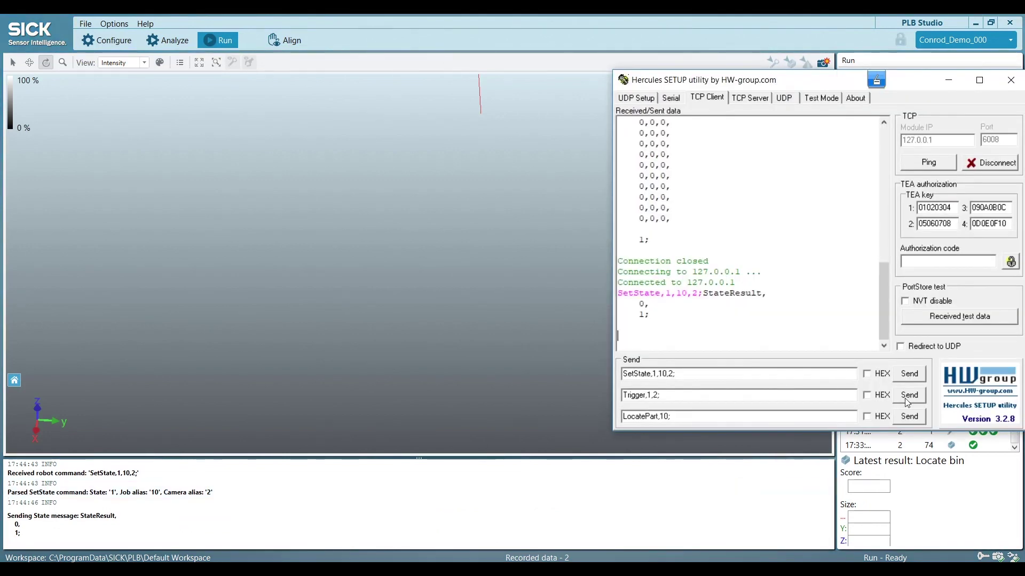
- Send Trigger,1,2, then LocateBin,10; and get a BinResult with score 81
left_click(910, 395)
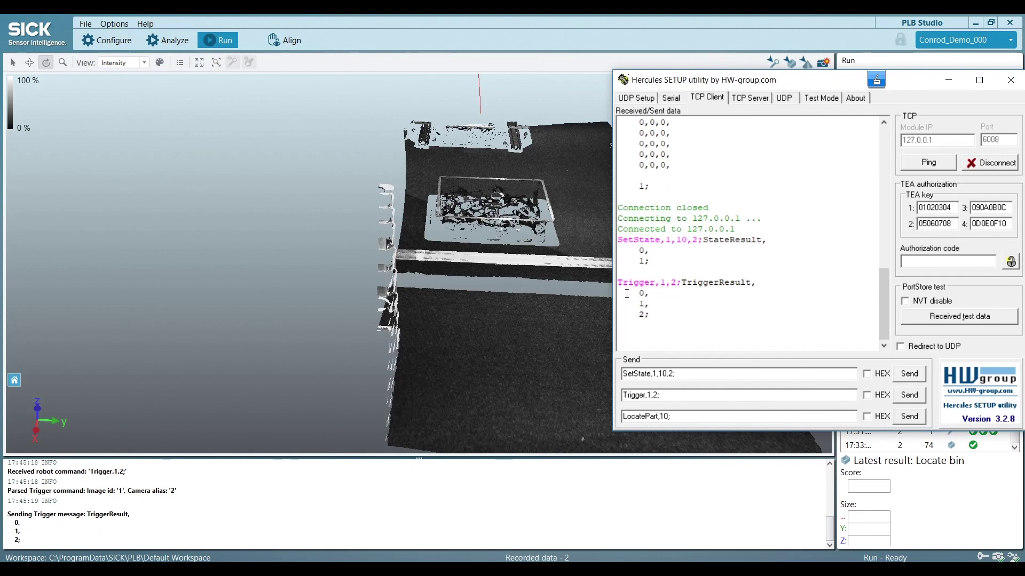
key("BackSpace")
key("BackSpace")
key("BackSpace")
key("BackSpace")
type("Bin")
left_click(909, 416)
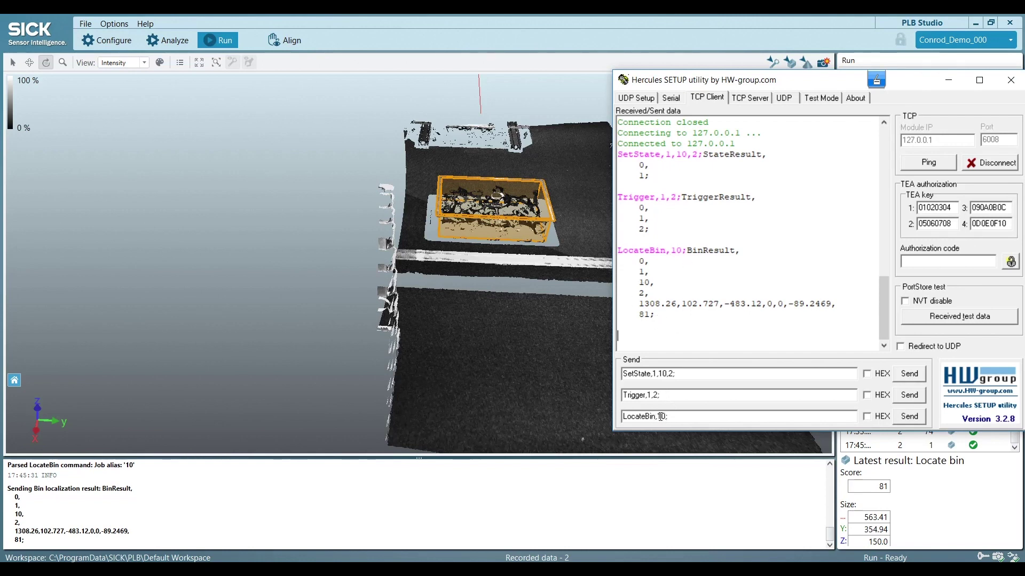
- Send LocatePart,10; to PLB Studio and submit the verification text to complete the request
key("BackSpace")
key("BackSpace")
key("BackSpace")
type("Part")
left_click(900, 421)
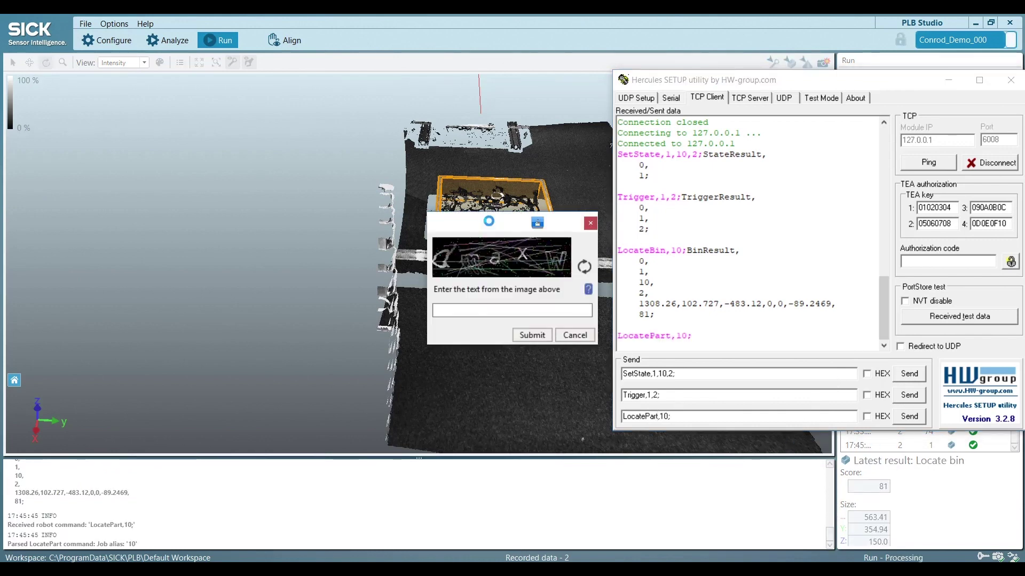
type("dmaxw")
key("Return")
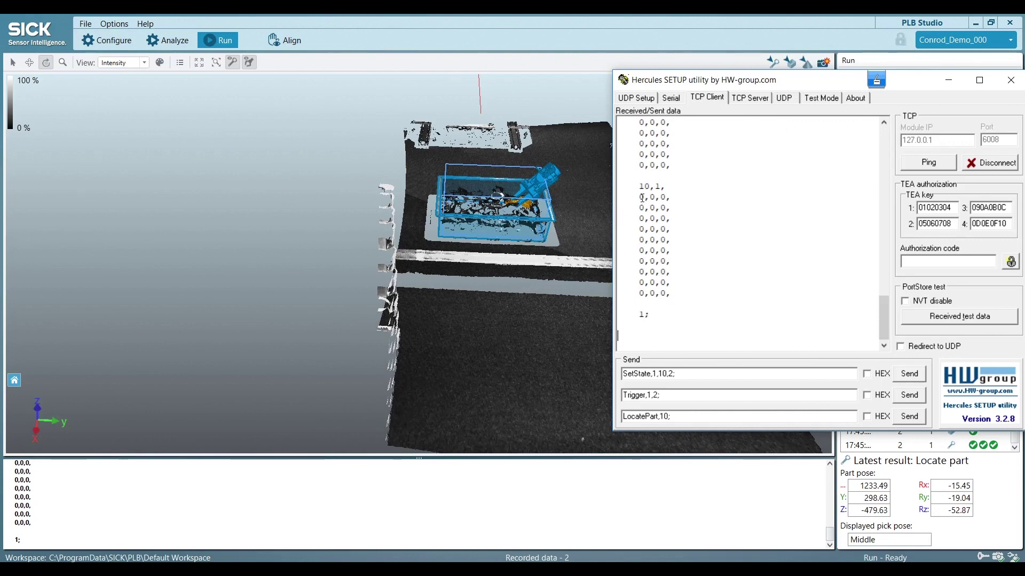
- Examine the ten 0,0,0 result lines after 10,1, then rotate the point cloud around the located part
left_click_drag(642, 197, 667, 295)
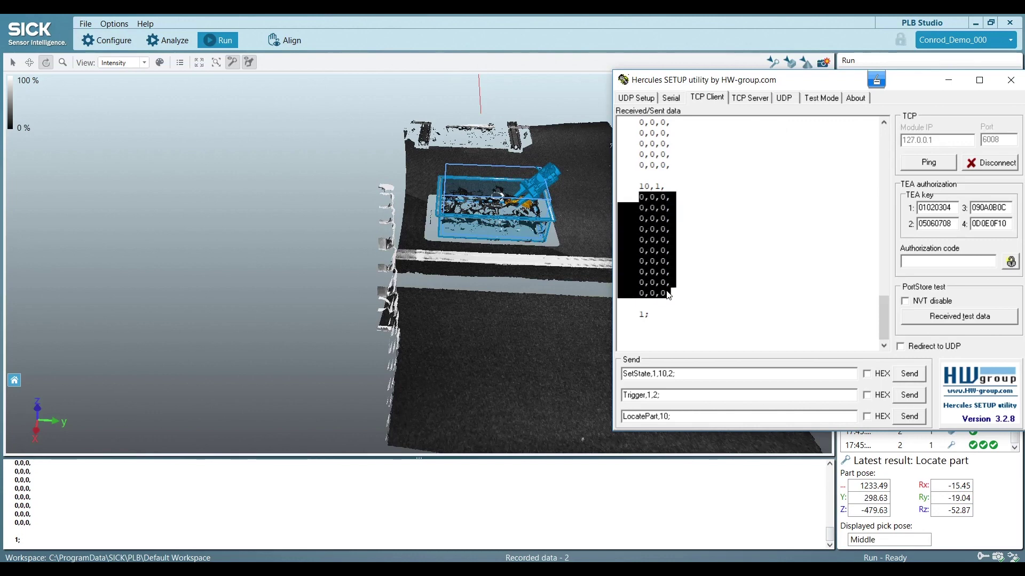
left_click(651, 261)
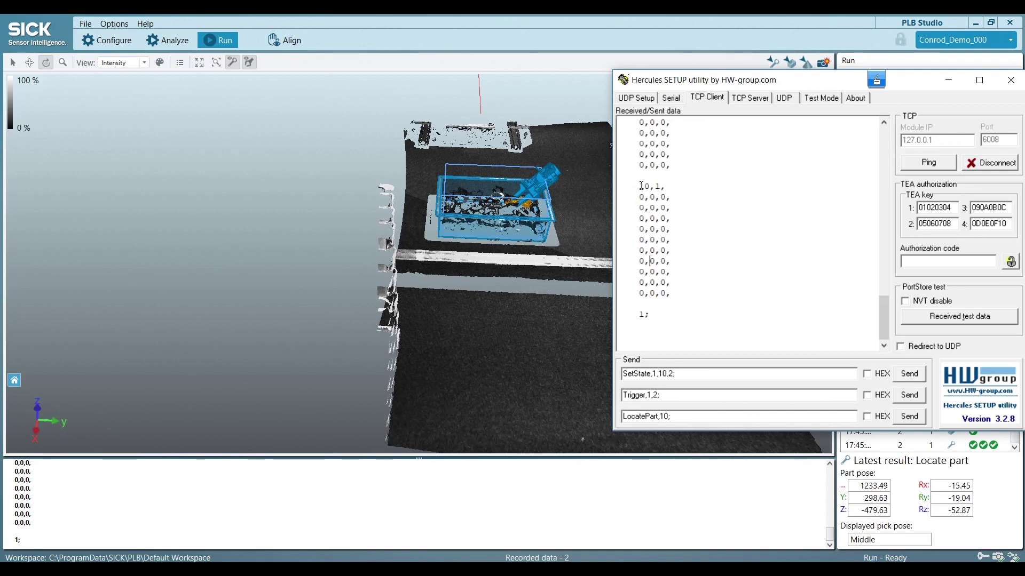
left_click_drag(639, 198, 669, 293)
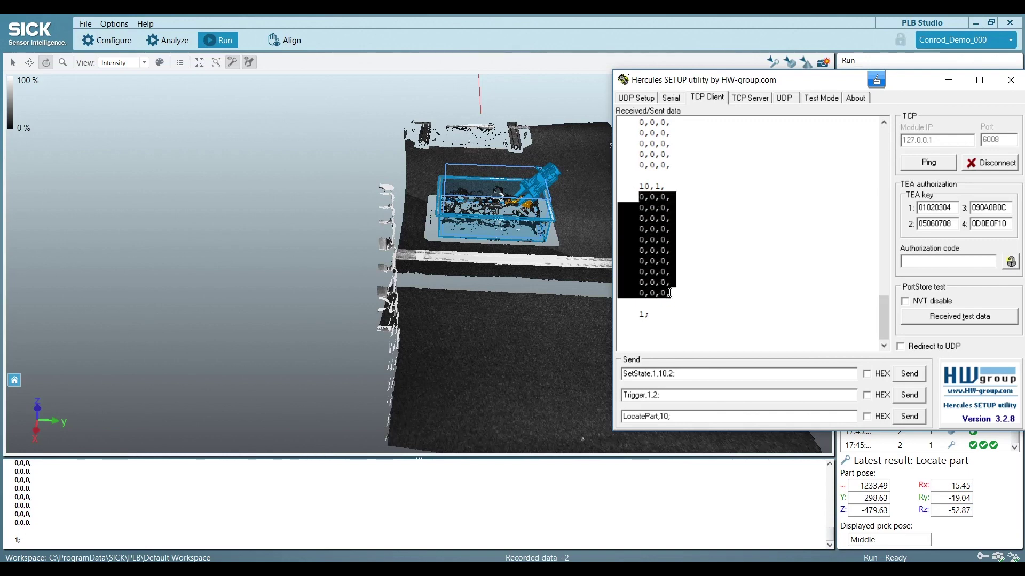
left_click(656, 250)
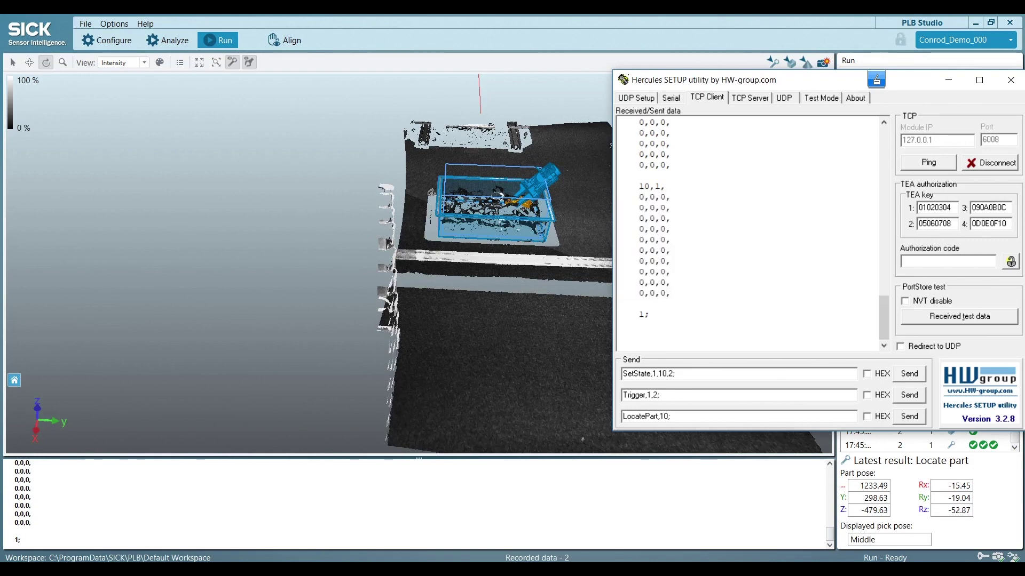
left_click_drag(431, 192, 511, 436)
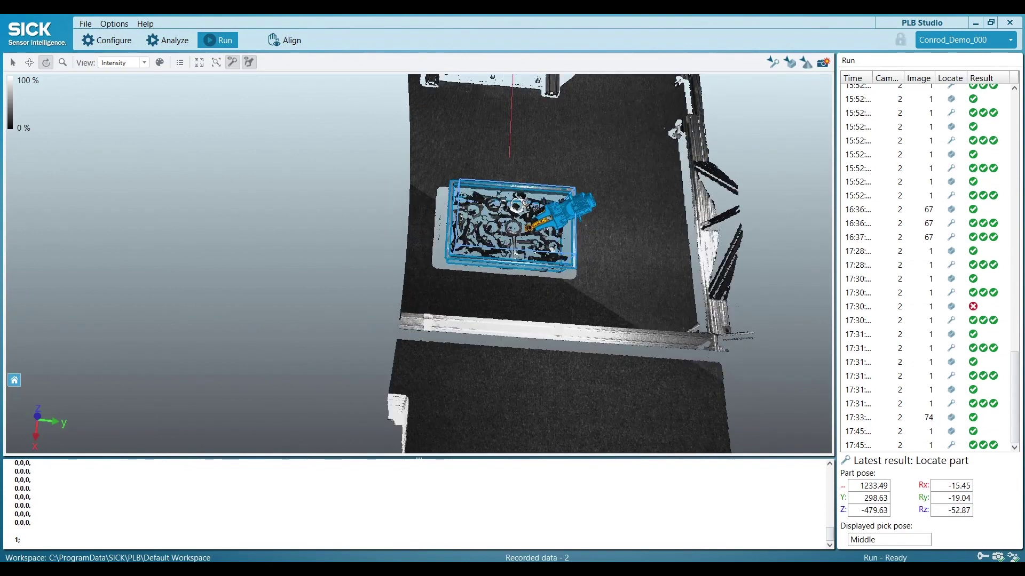
- Bring Hercules forward briefly, then minimize it to reveal PLB Studio's results
key("alt+Tab")
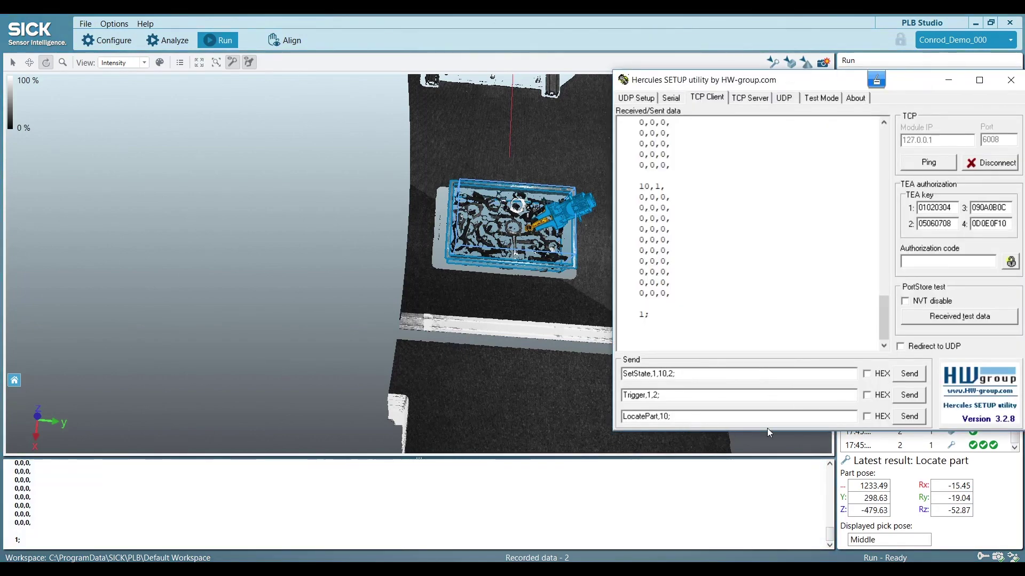
left_click(921, 415)
left_click(948, 80)
- Rotate and zoom the point cloud into the bin, then bring the MATLAB Test.m window into view
left_click_drag(828, 232, 608, 256)
scroll(607, 257, "up", 2)
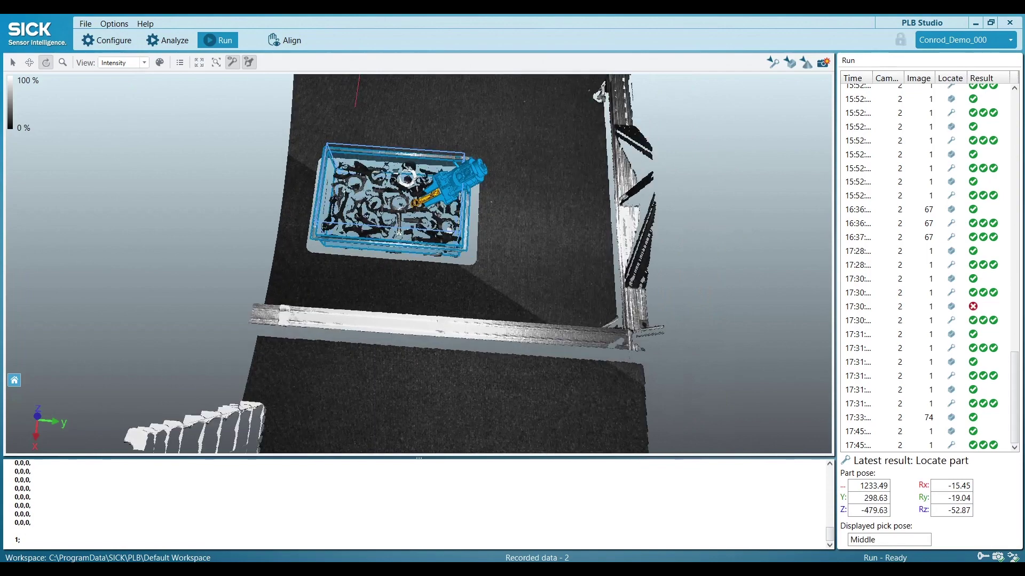
left_click_drag(1014, 19, 726, 30)
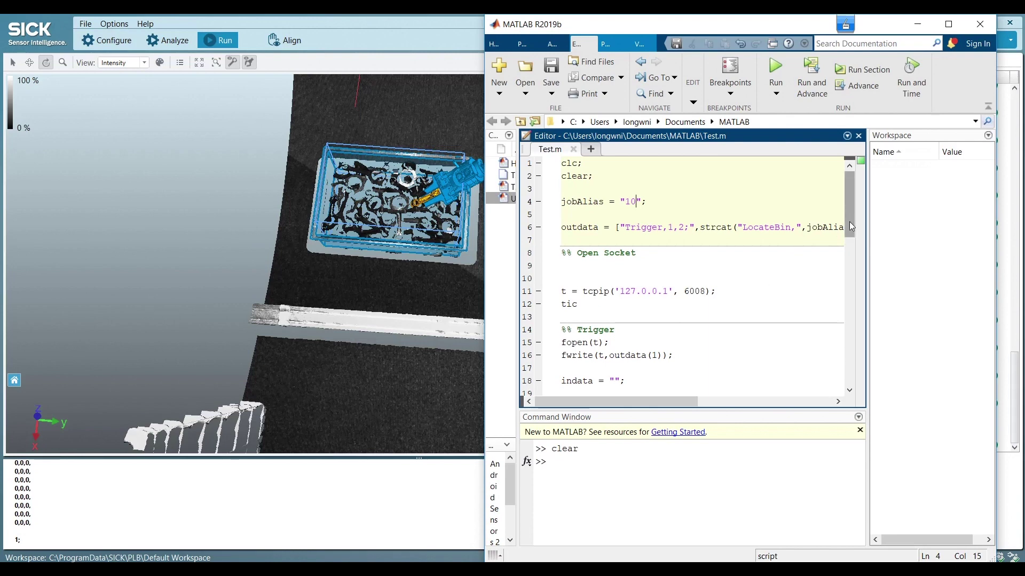
mouse_move(850, 222)
left_mouse_down()
mouse_move(853, 233)
mouse_move(847, 226)
left_mouse_up()
left_click_drag(642, 224, 849, 334)
left_click(807, 224)
scroll(724, 248, "up", 5)
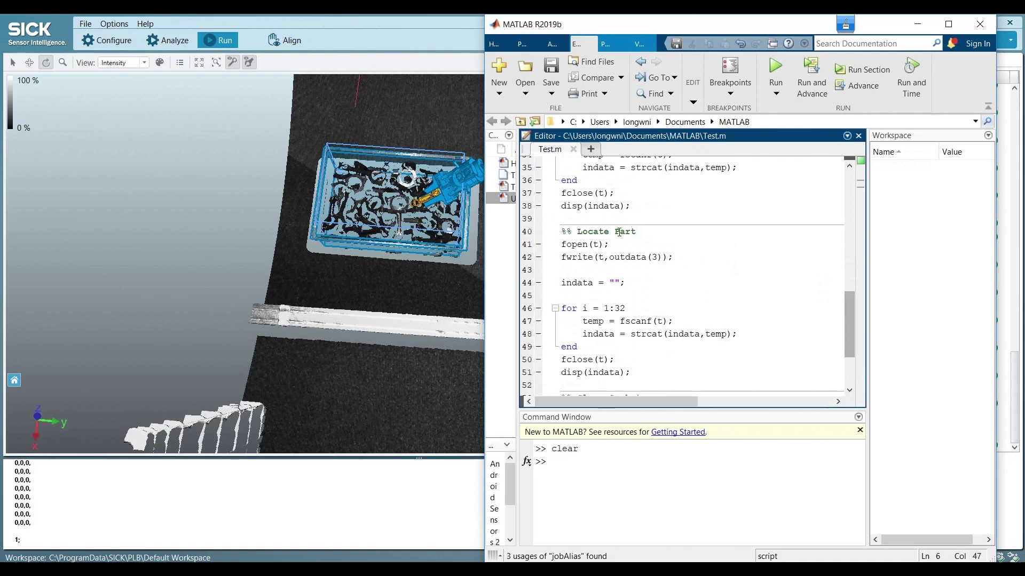
left_click_drag(615, 231, 588, 231)
left_click_drag(851, 330, 851, 357)
left_click_drag(576, 348, 617, 349)
left_click(723, 355)
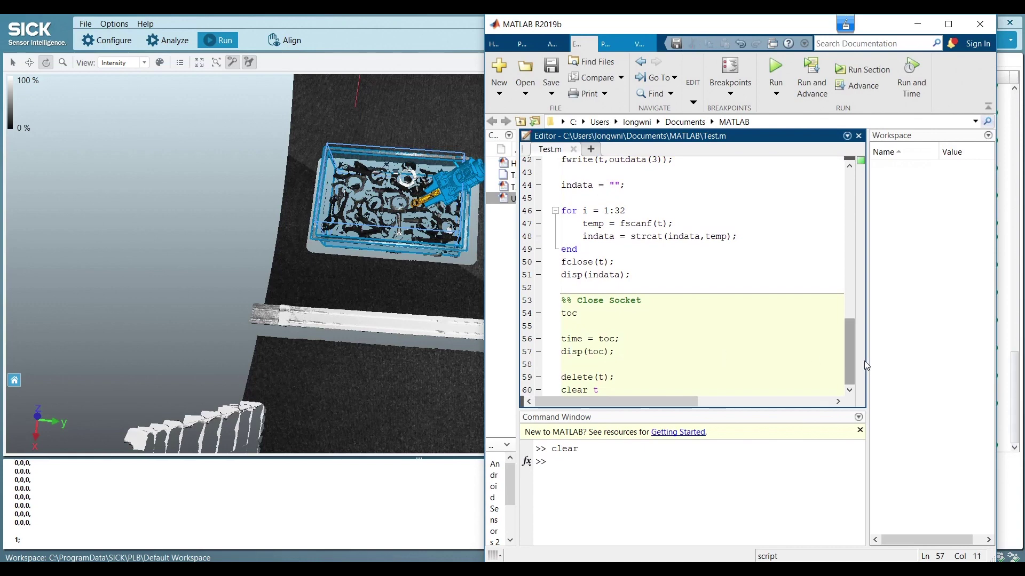
left_click_drag(849, 359, 826, 176)
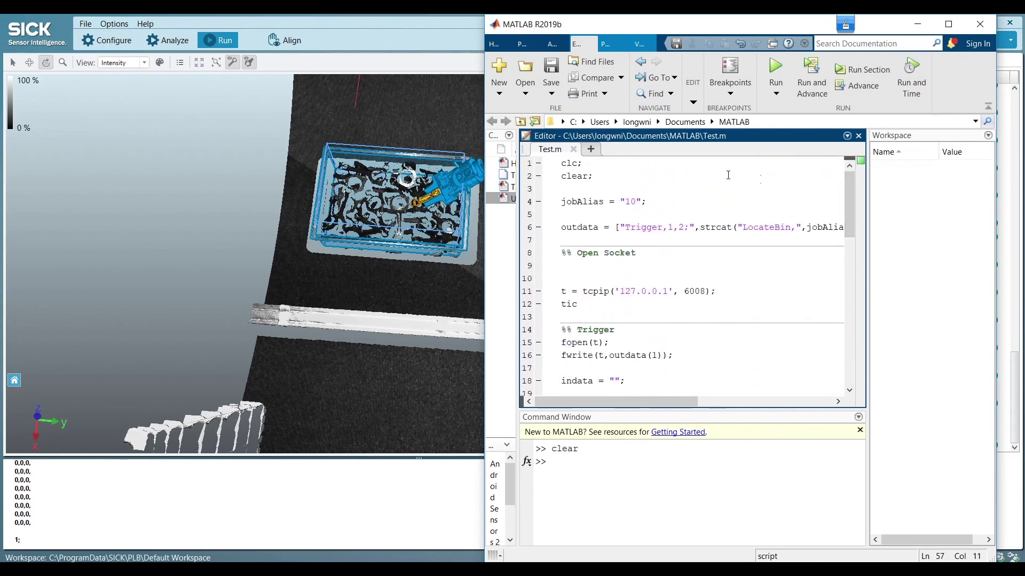
left_click(629, 202)
- Run Test.m for job 10 twice, with elapsed times of 4.1568 and then 3.061282 seconds
left_click(780, 65)
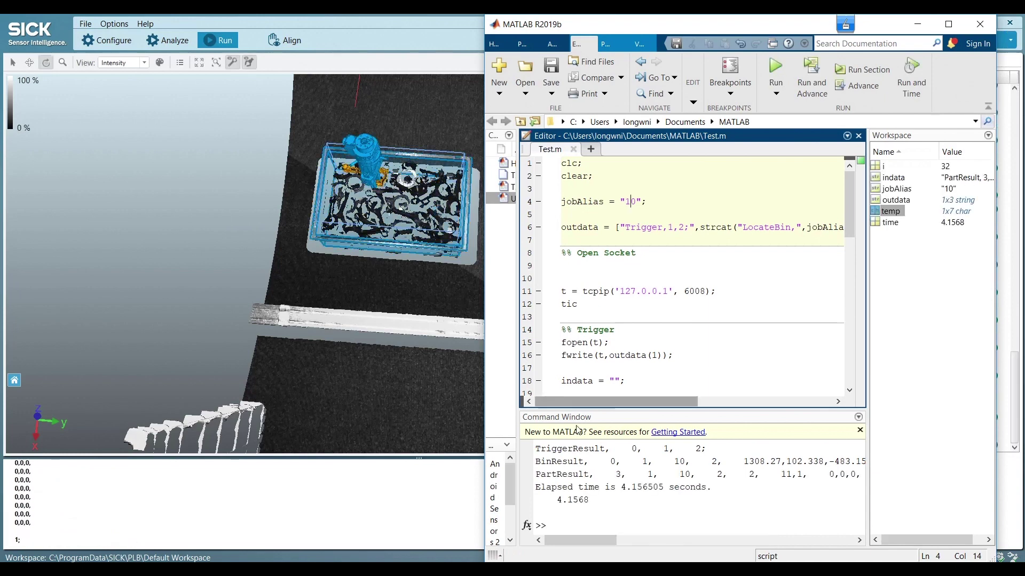
left_click_drag(557, 500, 593, 500)
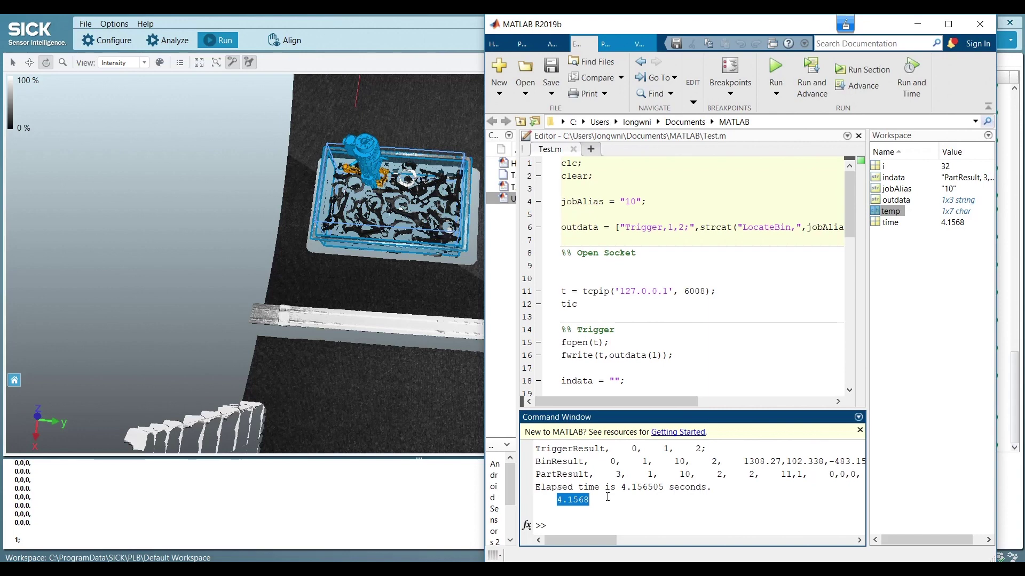
left_click(629, 202)
left_click(778, 71)
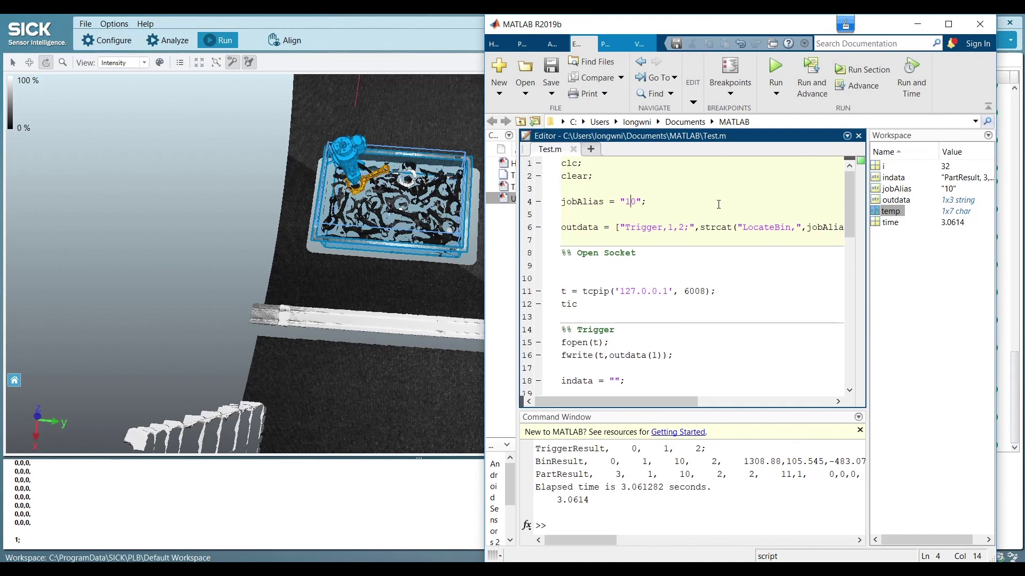
- Change jobAlias on line 4 to "11" and run the script, finishing in 0.729429 seconds
key("Delete")
type("1")
left_click_drag(713, 26, 619, 27)
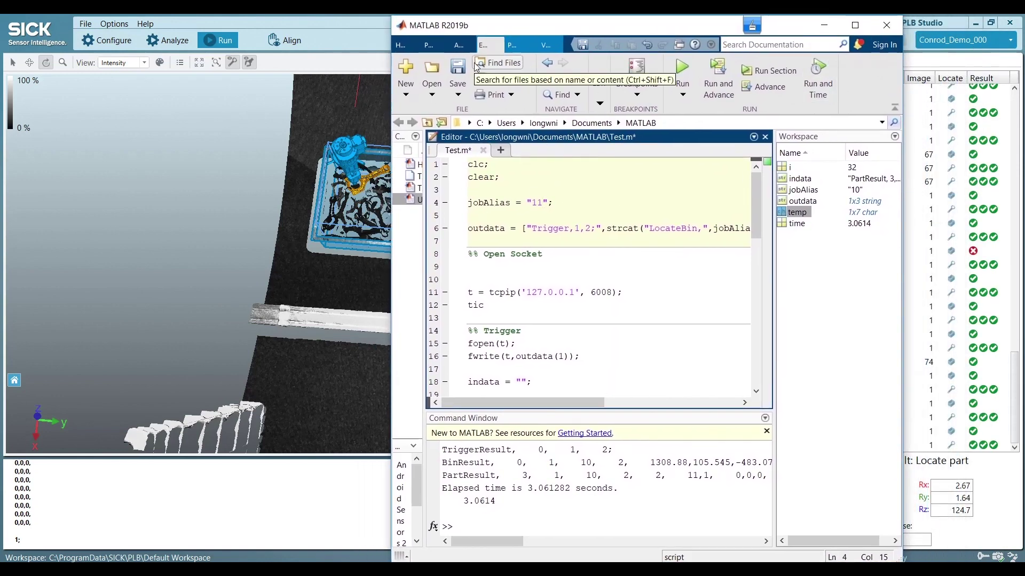
left_click(682, 69)
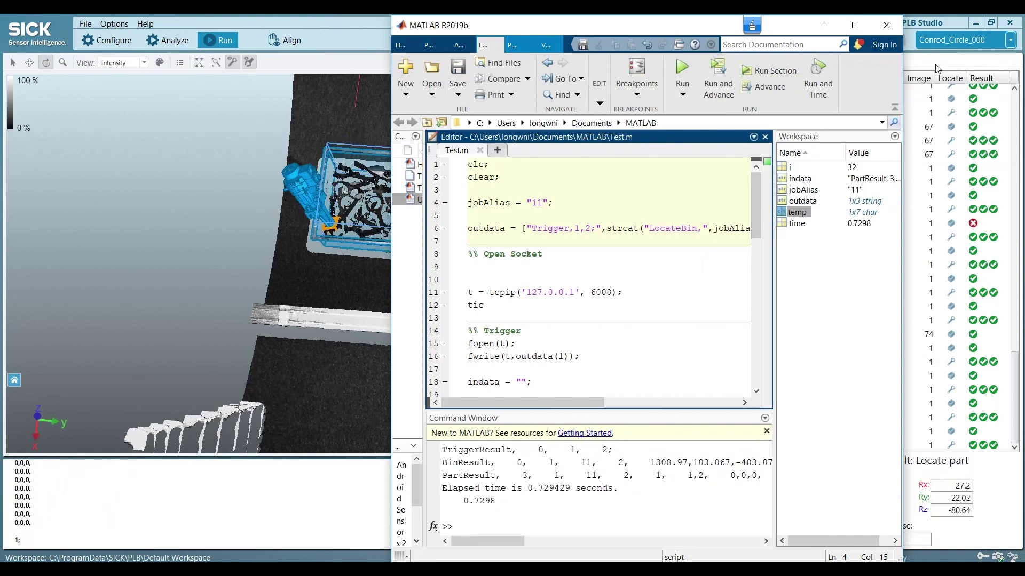
- Rerun the job 11 script three more times, comparing elapsed times down to 0.571103 seconds
left_click(687, 77)
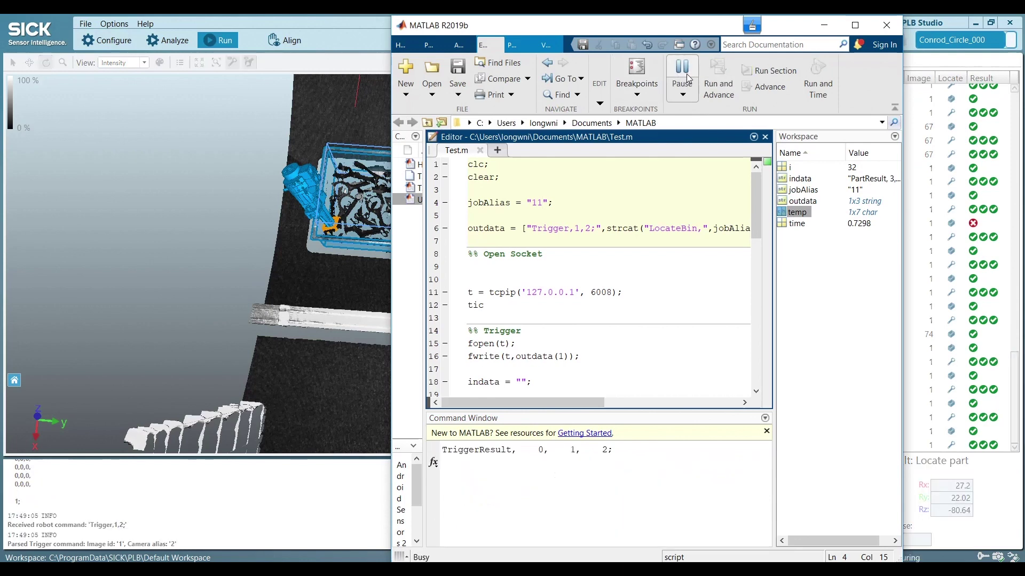
left_click_drag(664, 29, 828, 27)
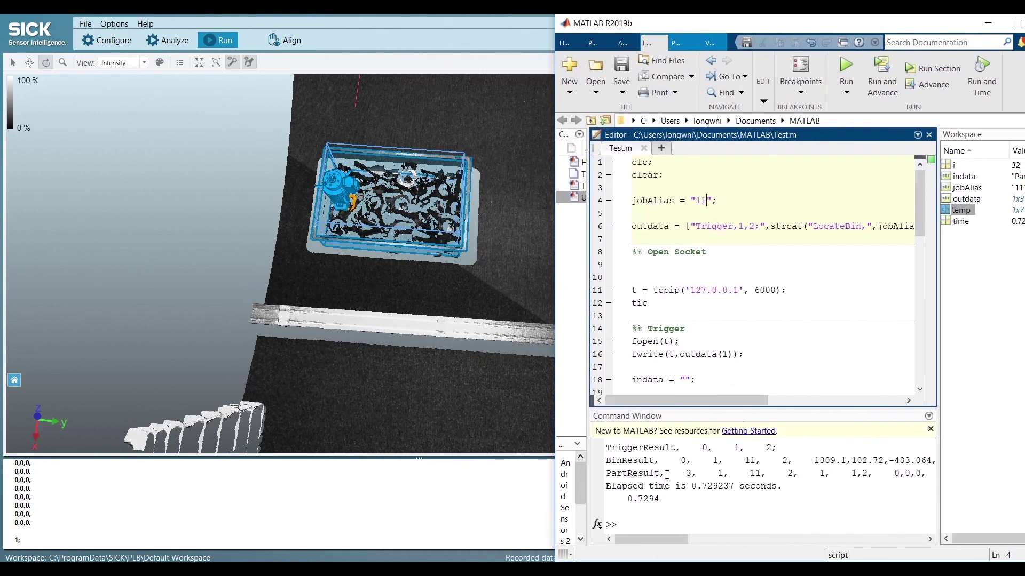
left_click_drag(634, 502, 660, 499)
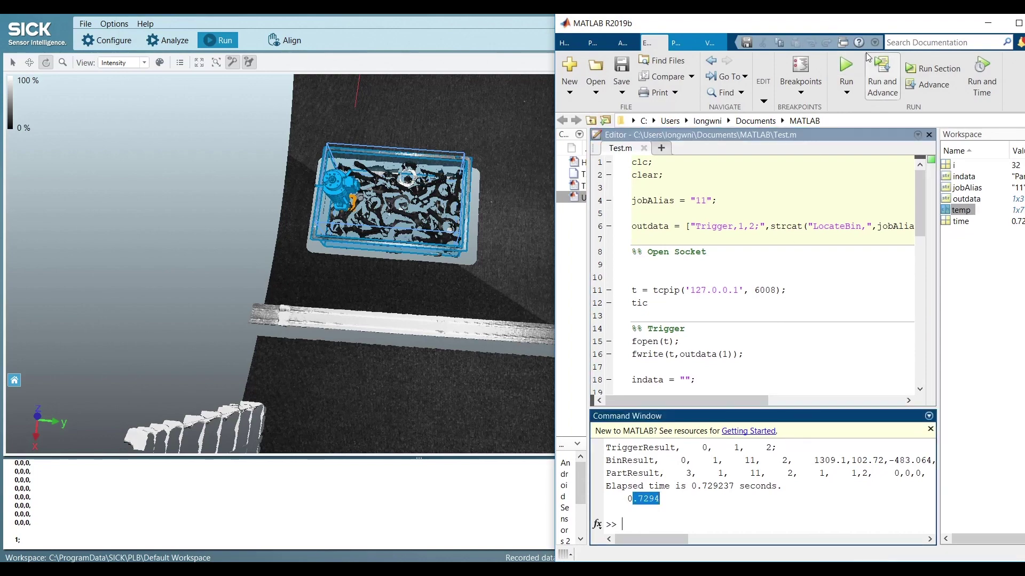
left_click(846, 66)
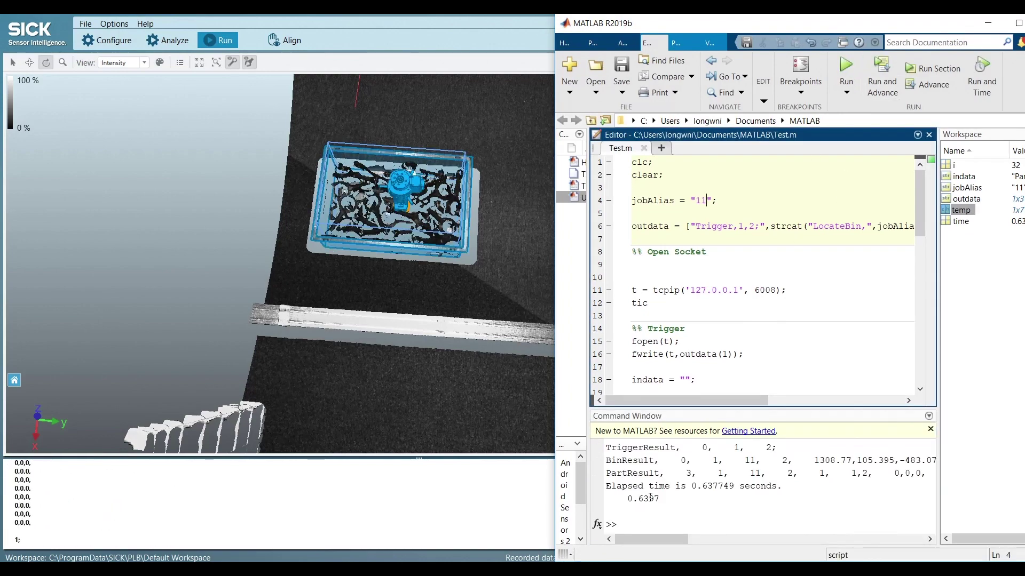
left_click_drag(639, 500, 644, 500)
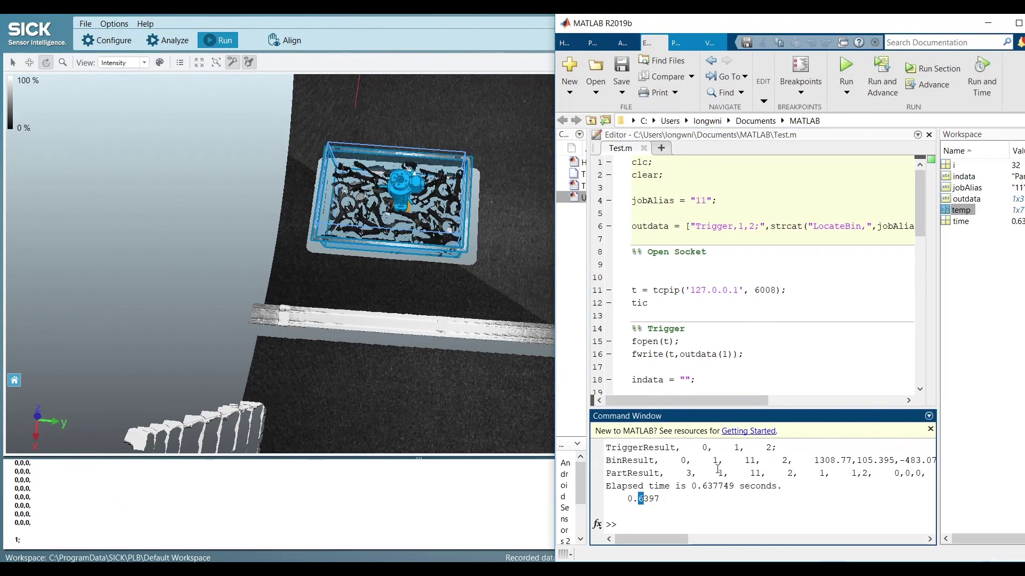
left_click(845, 72)
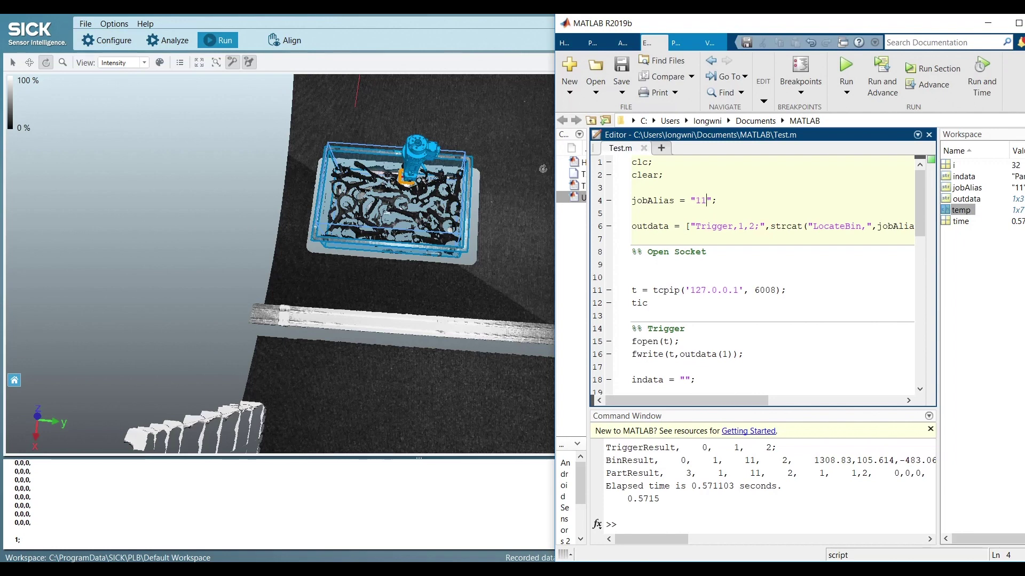
left_click_drag(766, 28, 662, 31)
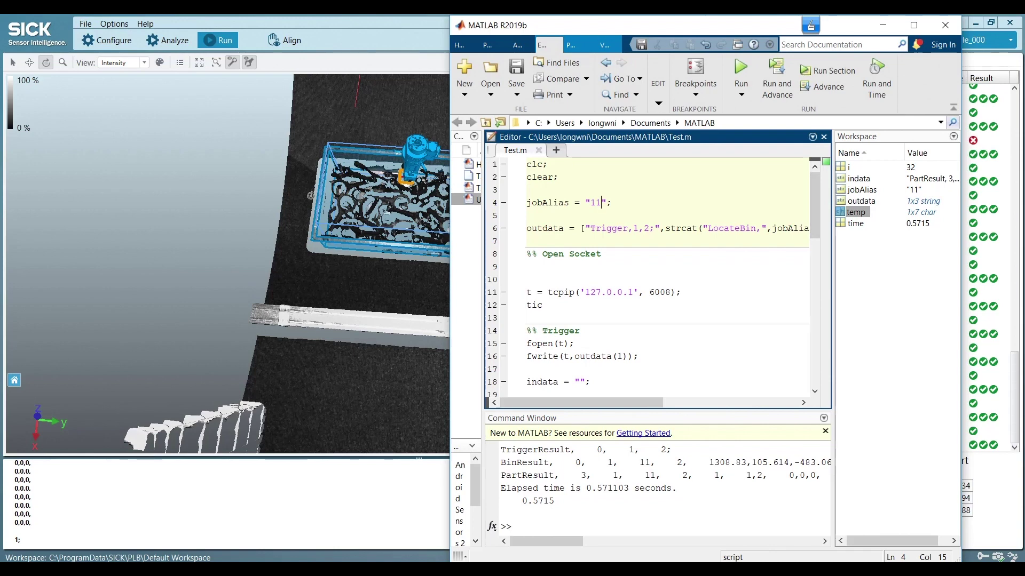
scroll(612, 303, "down", 10)
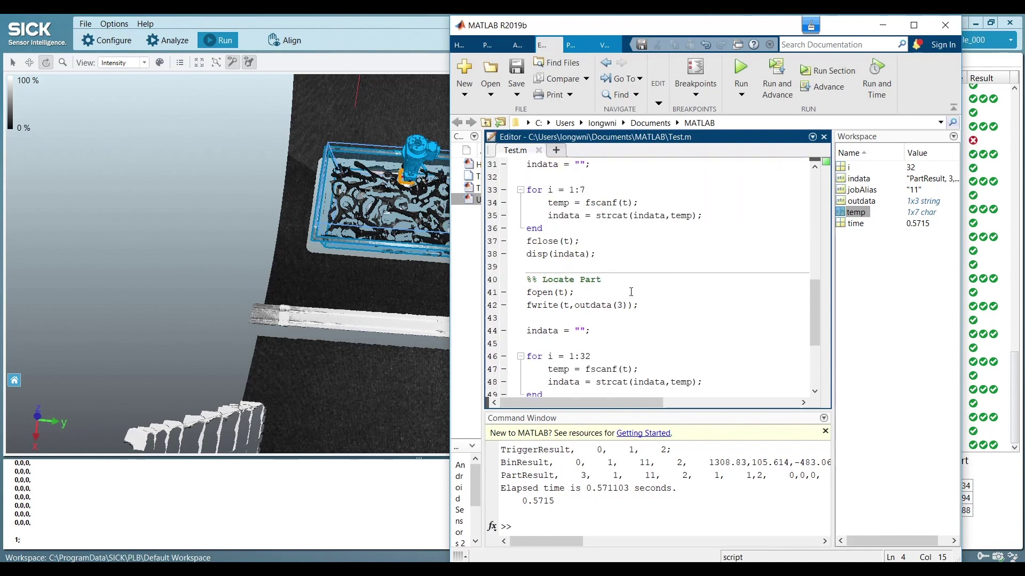
scroll(611, 303, "up", 10)
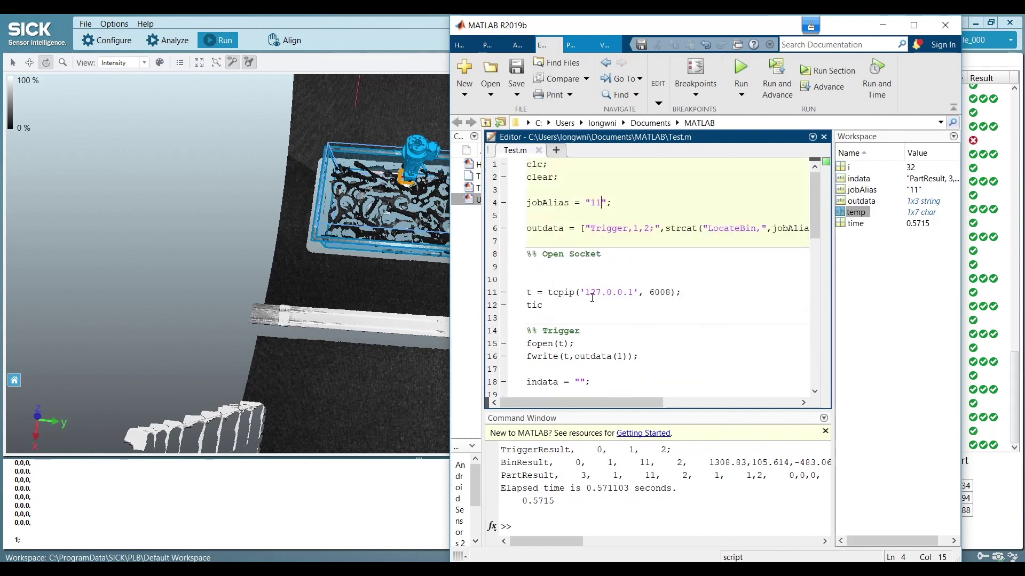
scroll(579, 336, "down", 10)
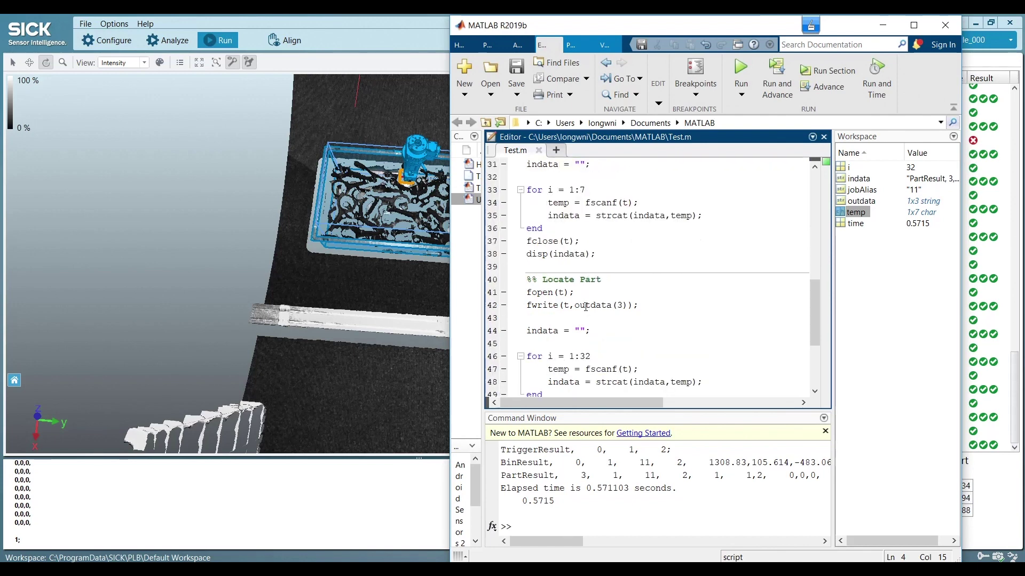